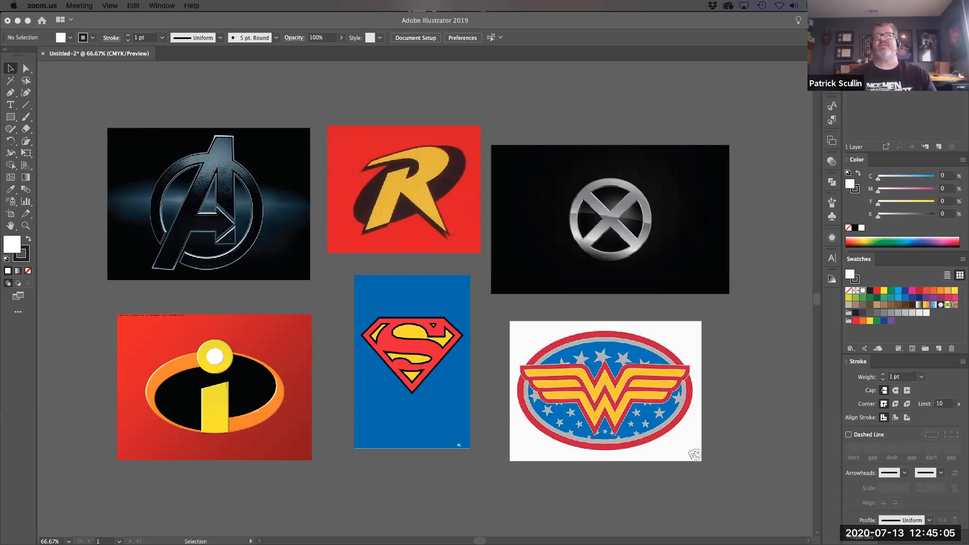
# Step: Examine the X-Men logo reference image up close to study its ring and crossing bars
pyautogui.click(688, 22)
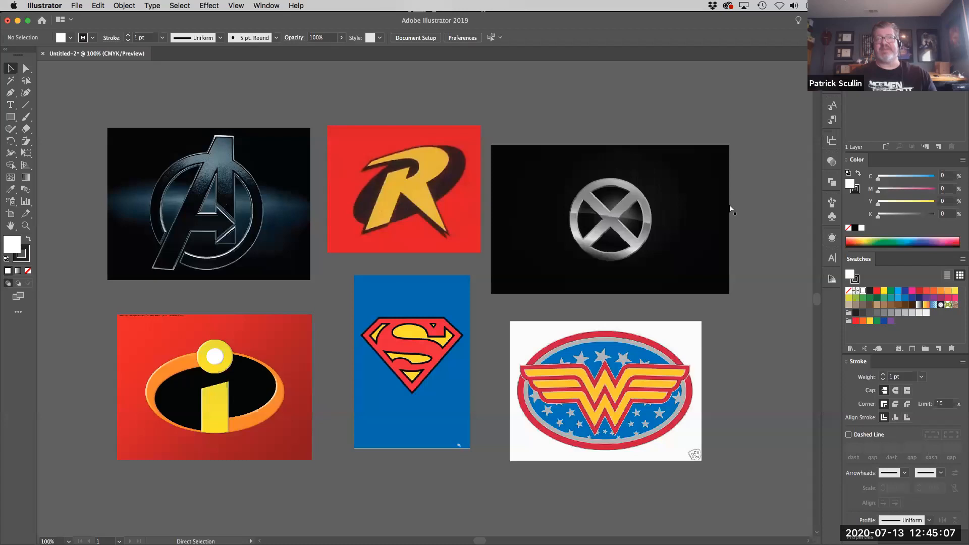
pyautogui.press('super+equal')
pyautogui.press('super+equal')
pyautogui.moveTo(695, 227); pyautogui.dragTo(314, 328)
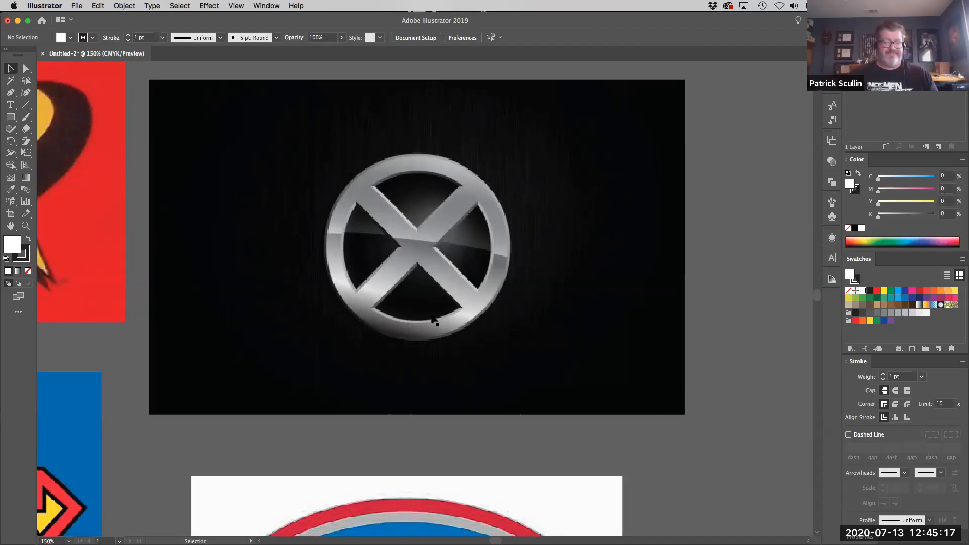
pyautogui.press('super+minus')
pyautogui.press('super+minus')
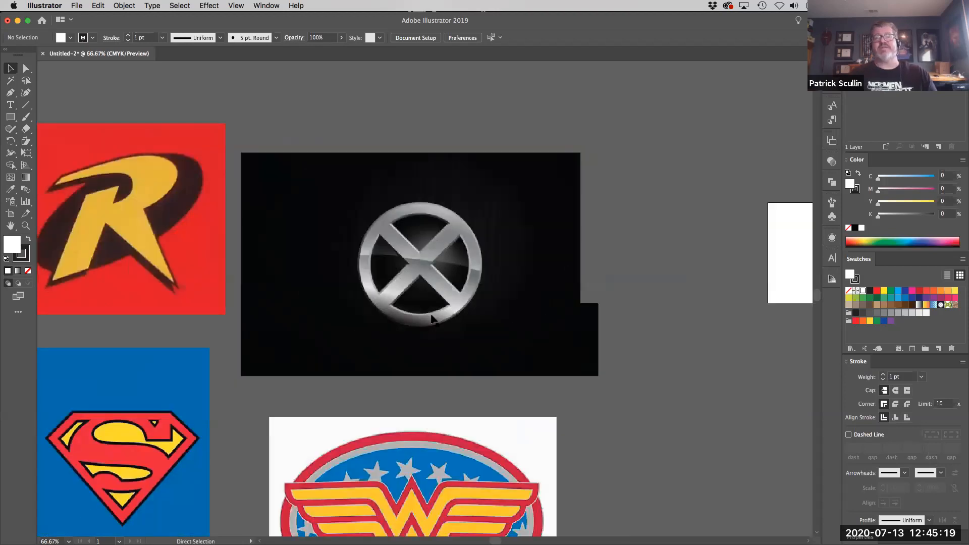
# Step: Draw a circle about 5.07 in across above the middle of the blank artboard and fill it orange (M 50, Y 100)
pyautogui.moveTo(676, 346); pyautogui.dragTo(173, 318)
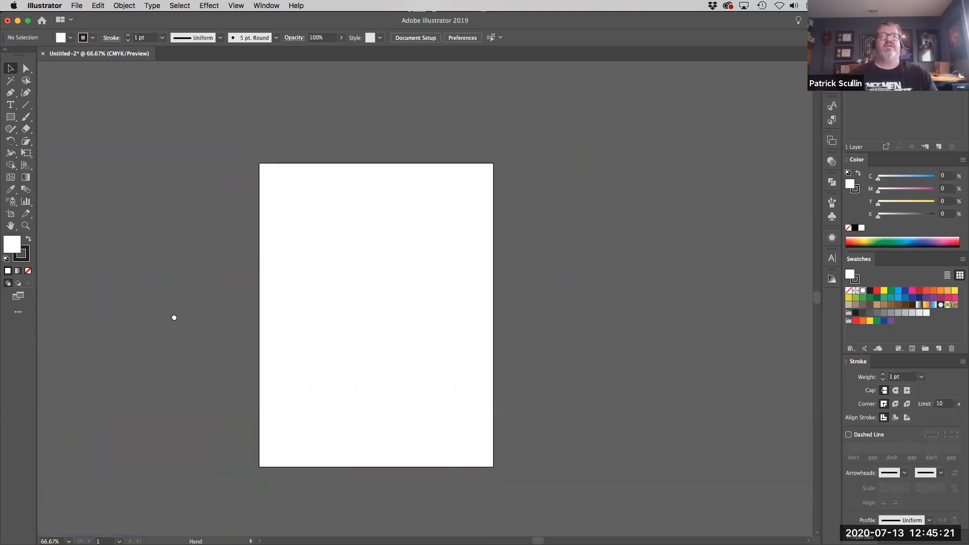
pyautogui.press('super+equal')
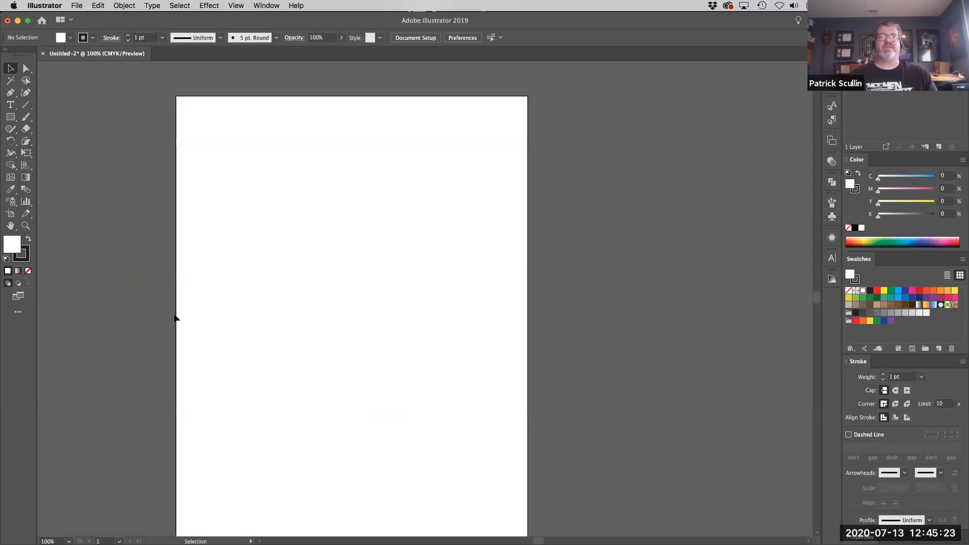
pyautogui.moveTo(385, 357); pyautogui.dragTo(420, 340)
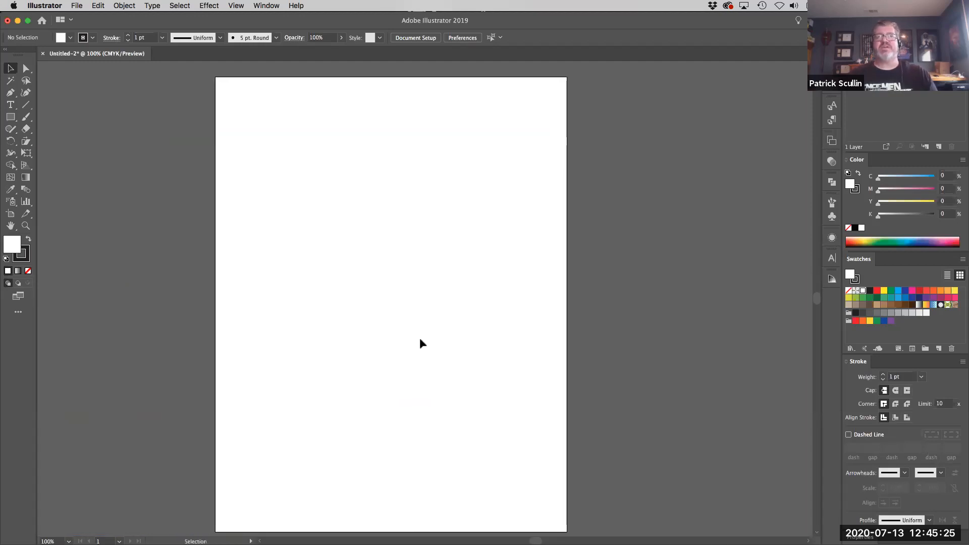
pyautogui.click(11, 118)
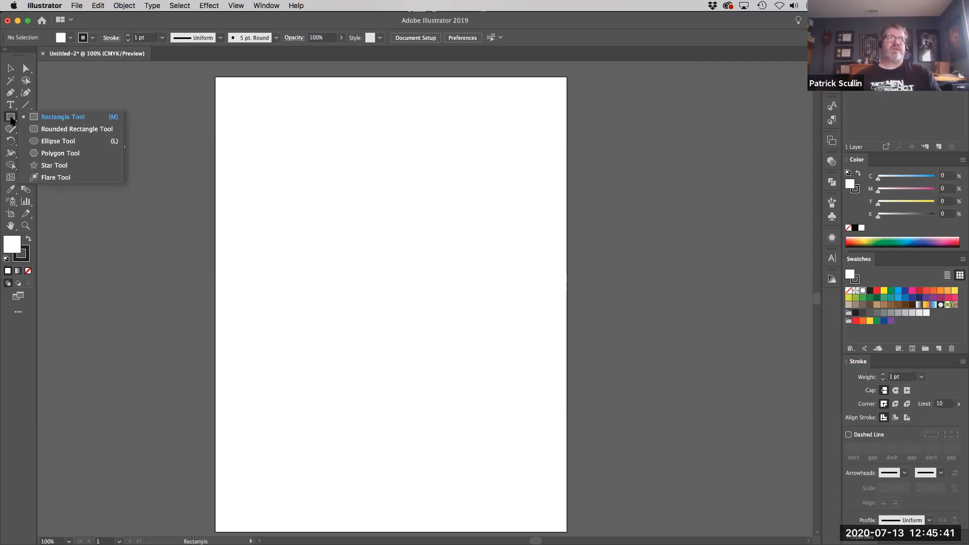
pyautogui.click(71, 140)
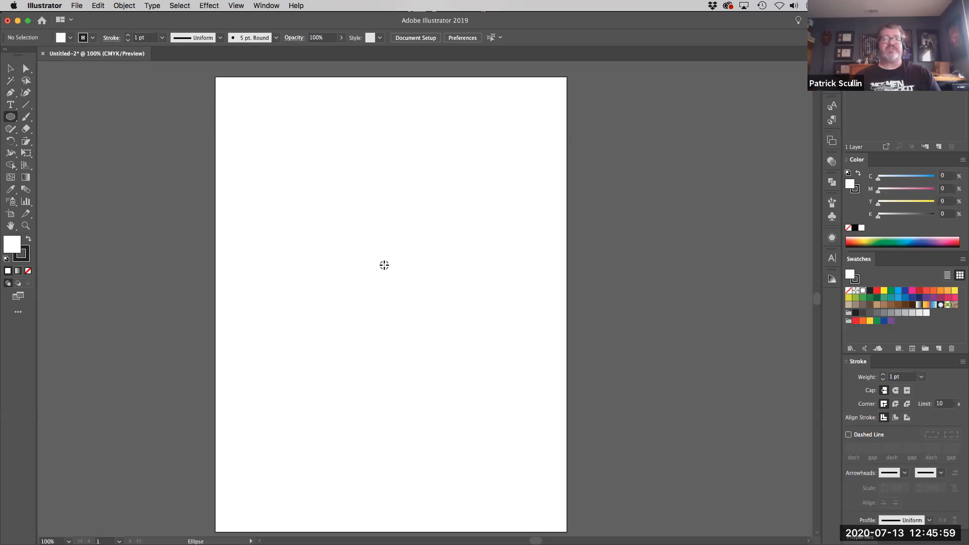
pyautogui.moveTo(384, 265); pyautogui.dragTo(453, 362)
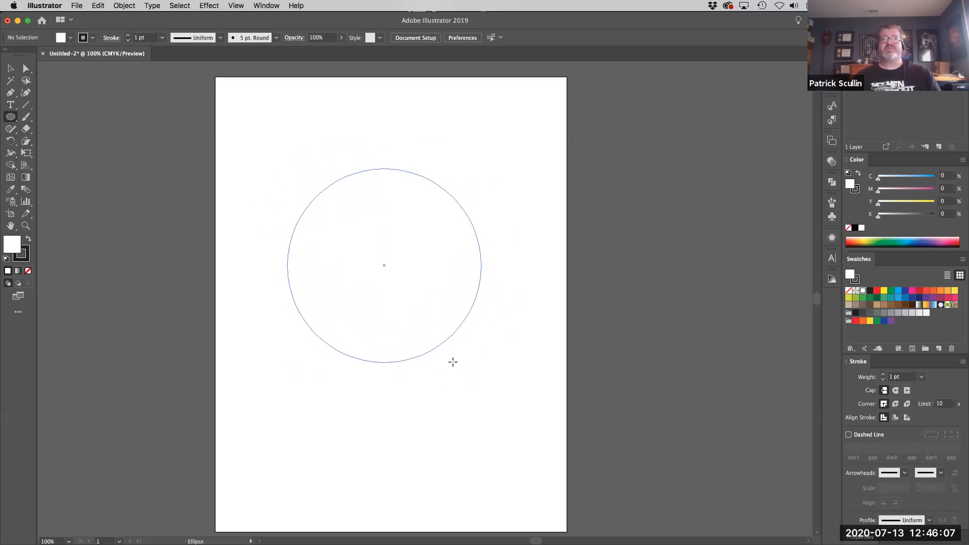
pyautogui.moveTo(453, 362)
pyautogui.mouseDown()
pyautogui.moveTo(426, 327)
pyautogui.moveTo(454, 370)
pyautogui.mouseUp()
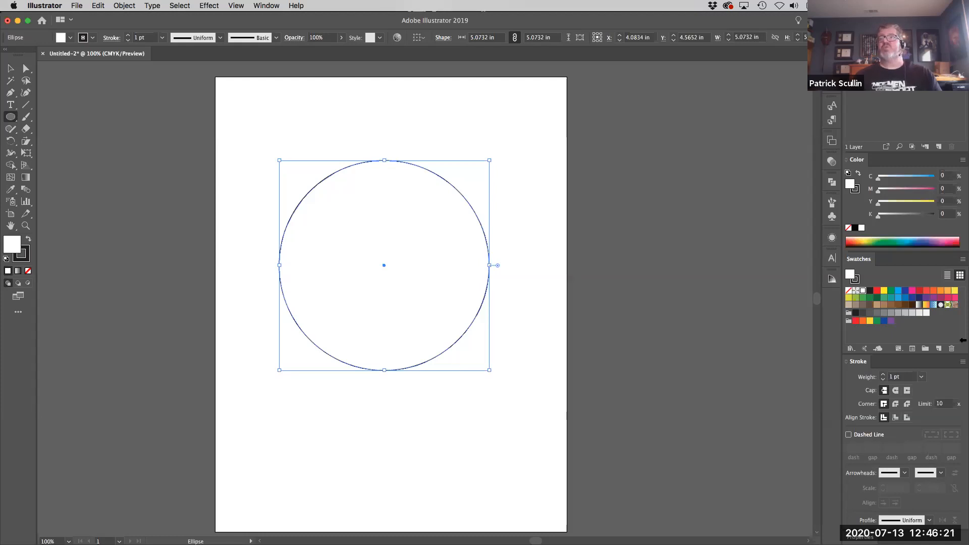
pyautogui.click(941, 292)
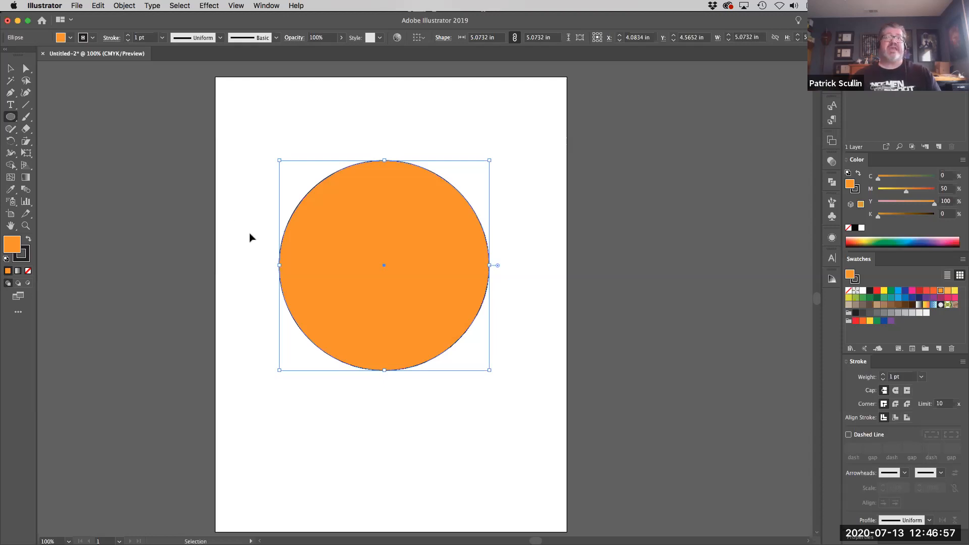
# Step: Draw a second circle about 4.05 in across from the orange circle's center and fill it yellow (Y 100)
pyautogui.keyDown('super'); pyautogui.click(250, 238); pyautogui.keyUp('super')
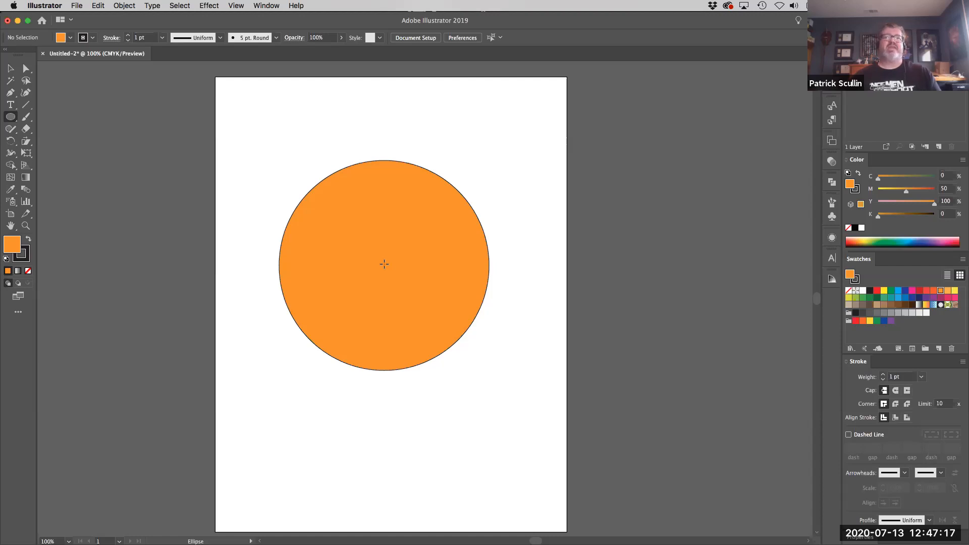
pyautogui.moveTo(384, 264); pyautogui.dragTo(452, 348)
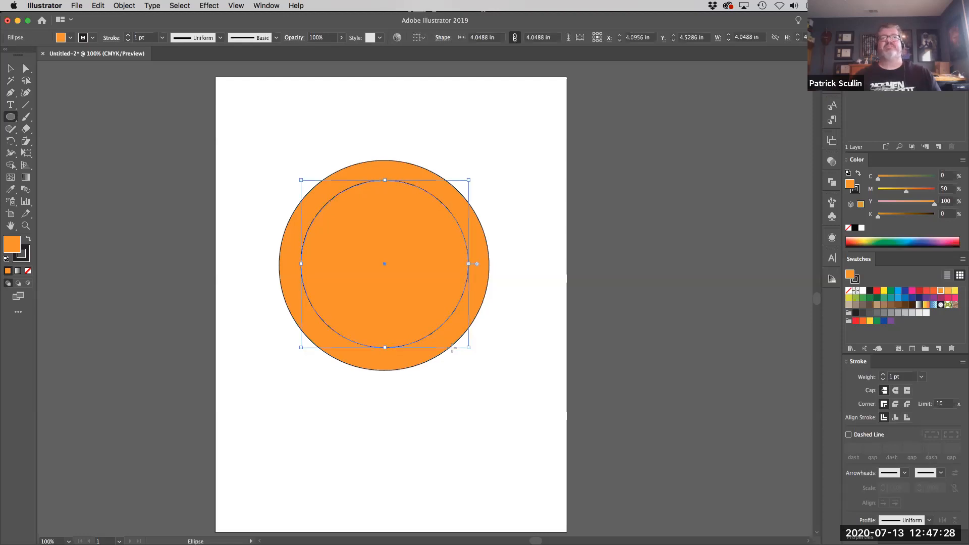
pyautogui.click(883, 292)
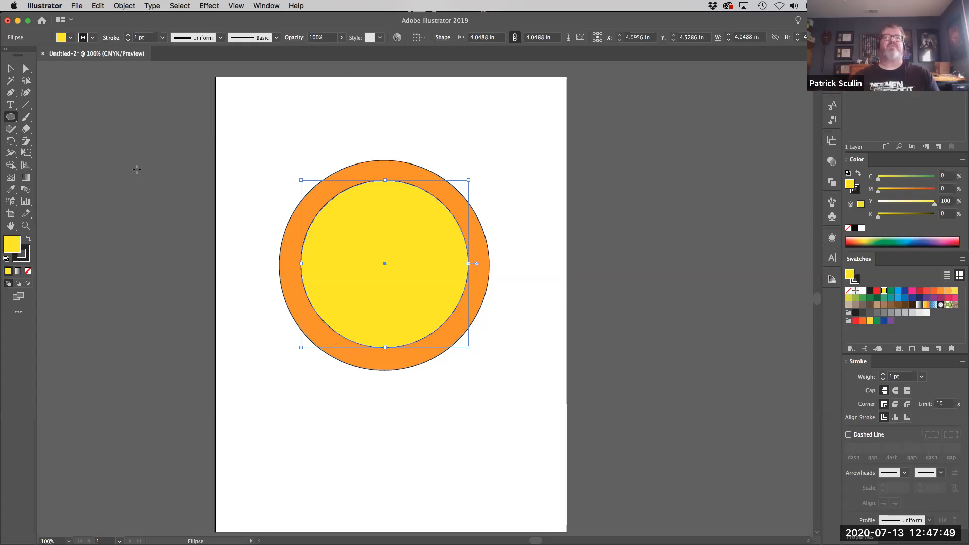
# Step: Align the centers of the orange and yellow circles both horizontally and vertically
pyautogui.click(11, 68)
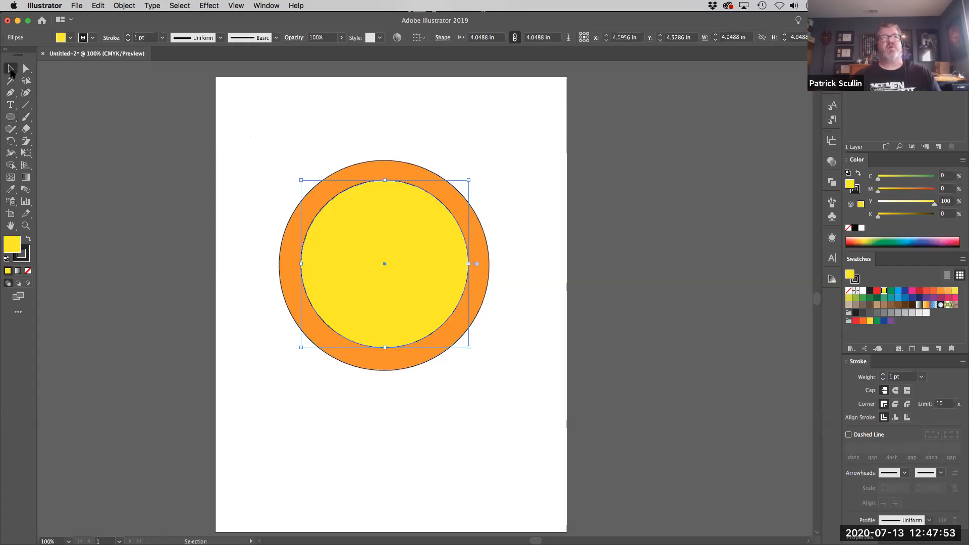
pyautogui.moveTo(252, 142); pyautogui.dragTo(536, 404)
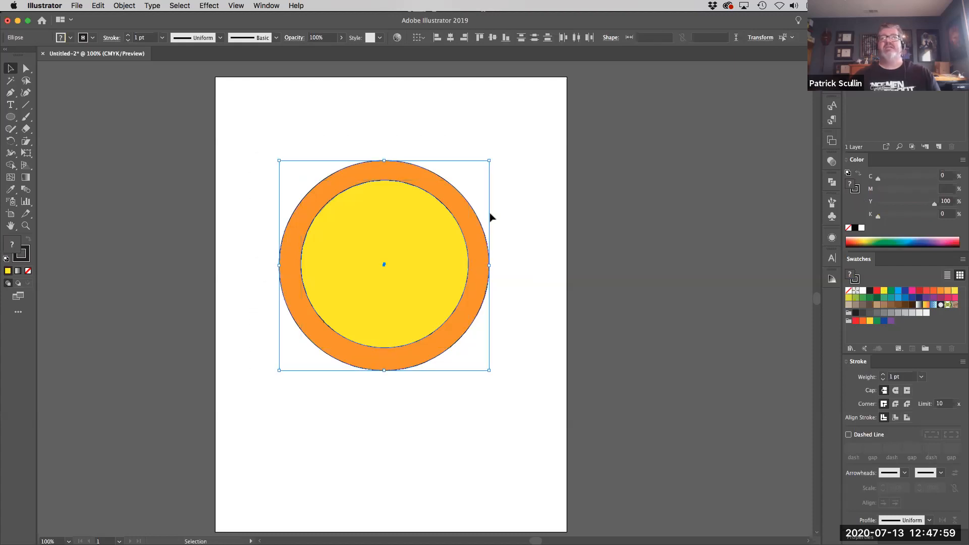
pyautogui.click(450, 40)
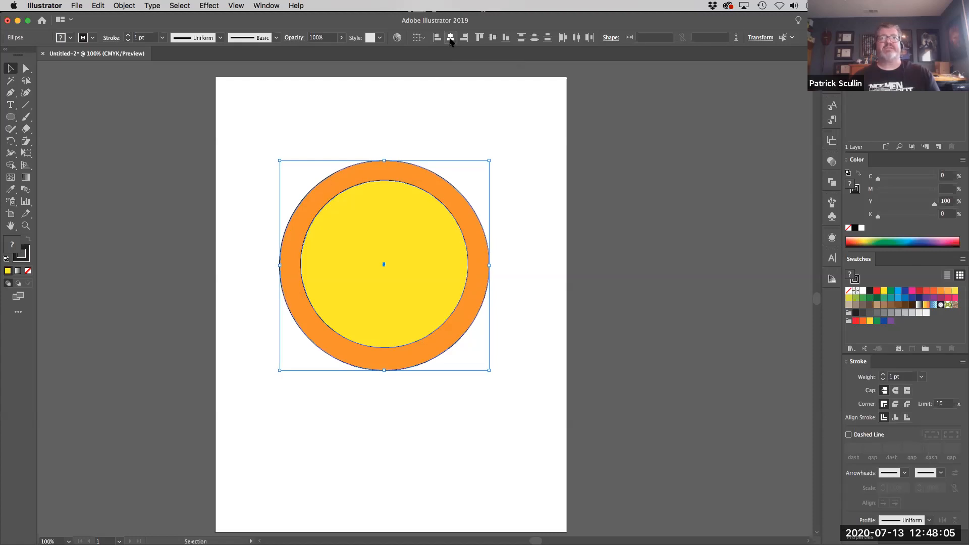
pyautogui.click(492, 38)
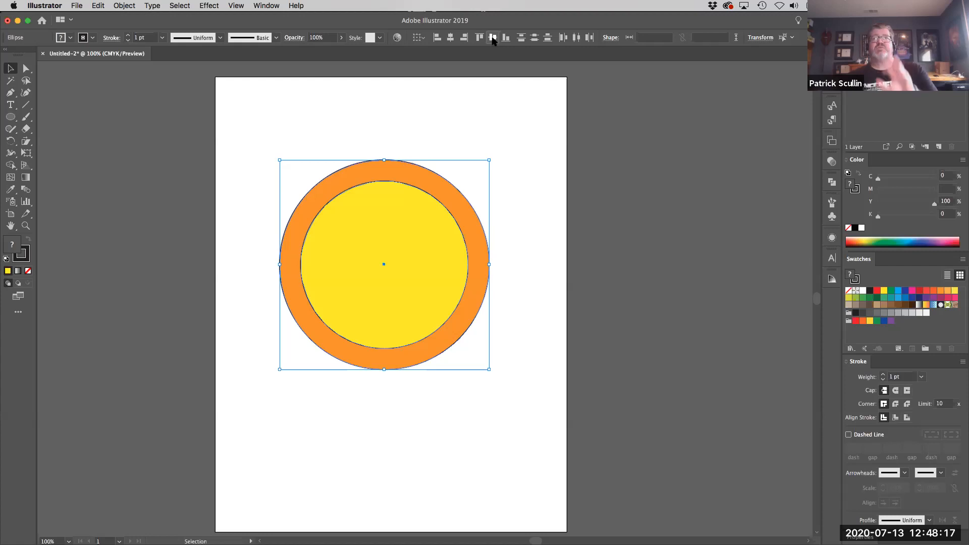
pyautogui.click(266, 6)
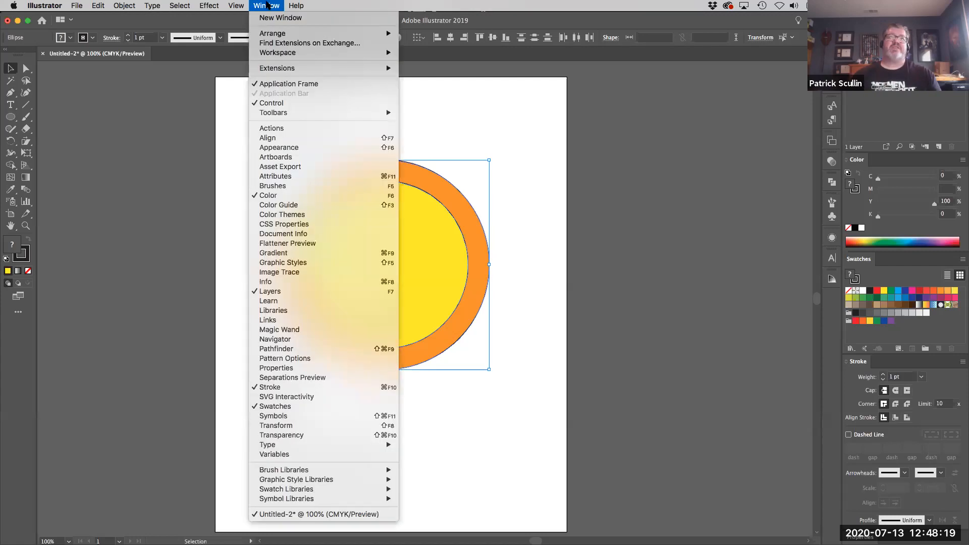
pyautogui.click(520, 19)
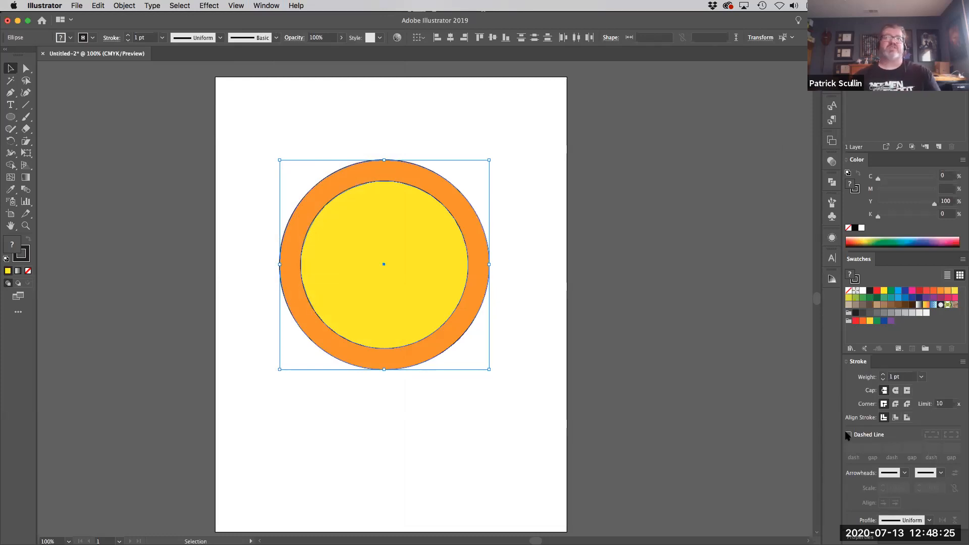
pyautogui.click(541, 333)
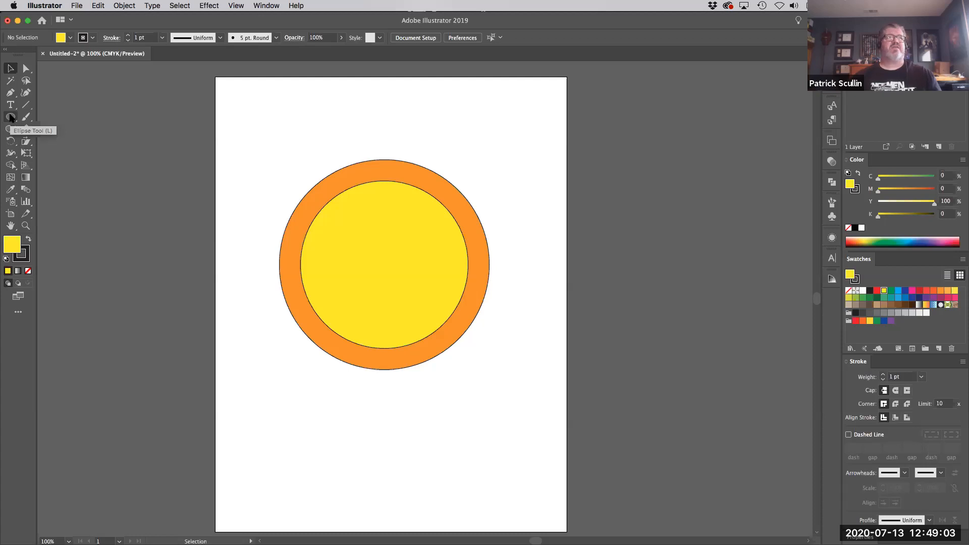
# Step: Draw a vertical bar about 0.73 in by 4.78 in across the middle of the circles, filled orange (M 50, Y 100)
pyautogui.click(10, 118)
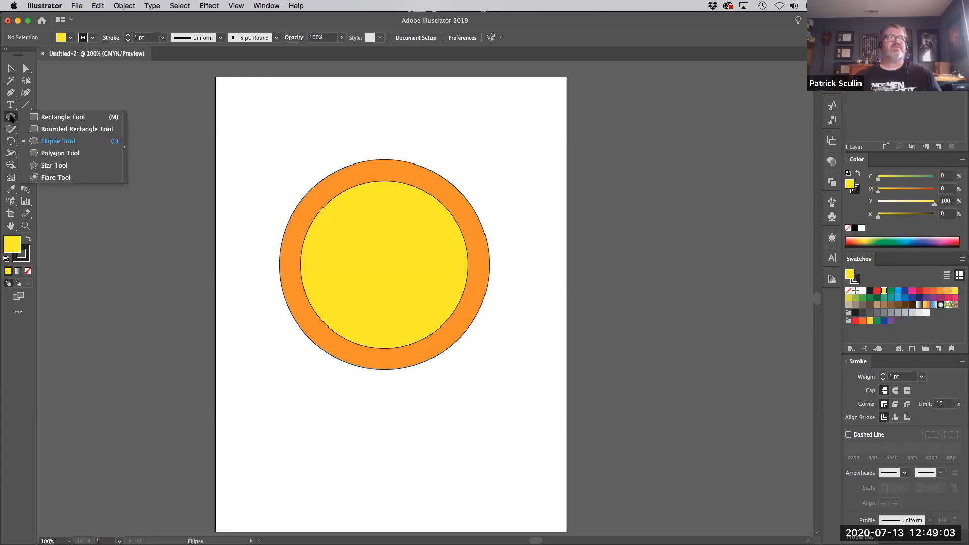
pyautogui.click(66, 116)
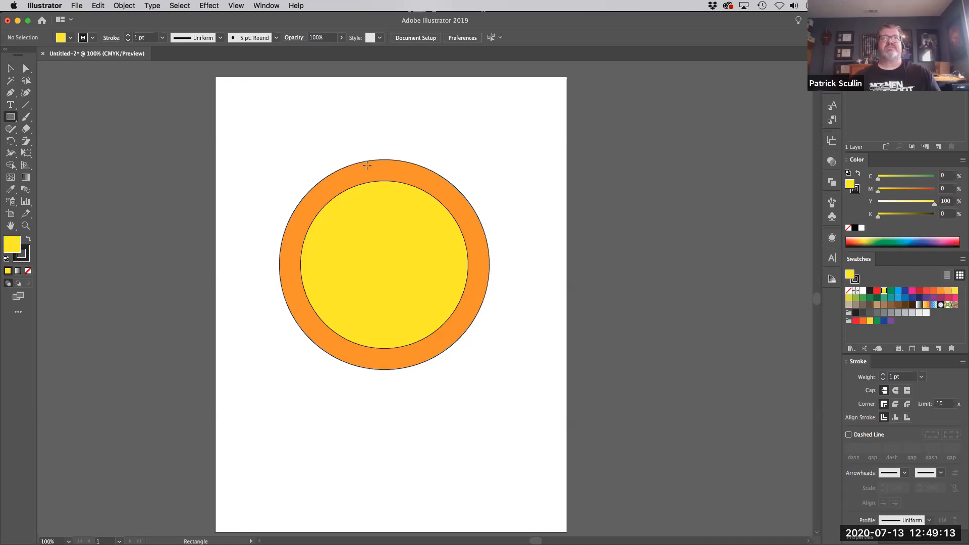
pyautogui.moveTo(367, 165); pyautogui.dragTo(397, 363)
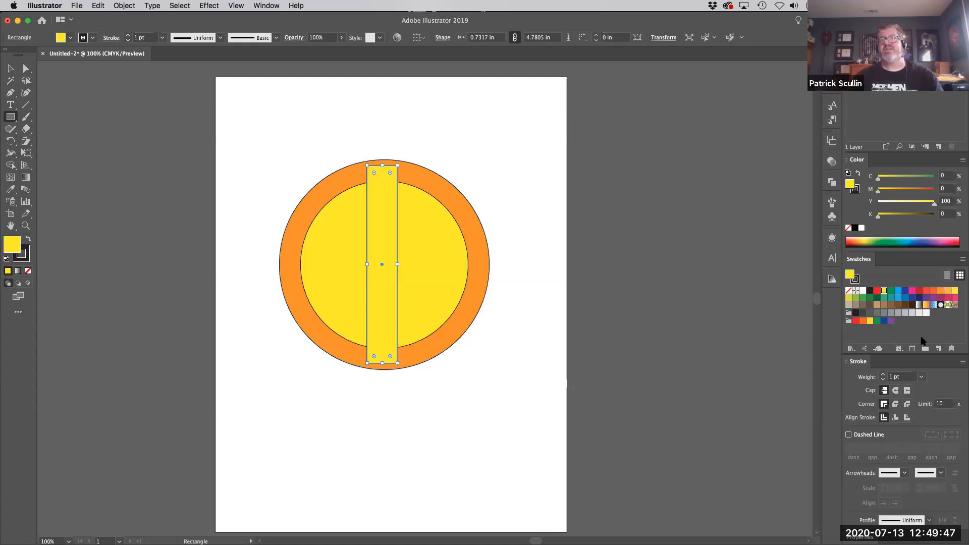
pyautogui.click(934, 291)
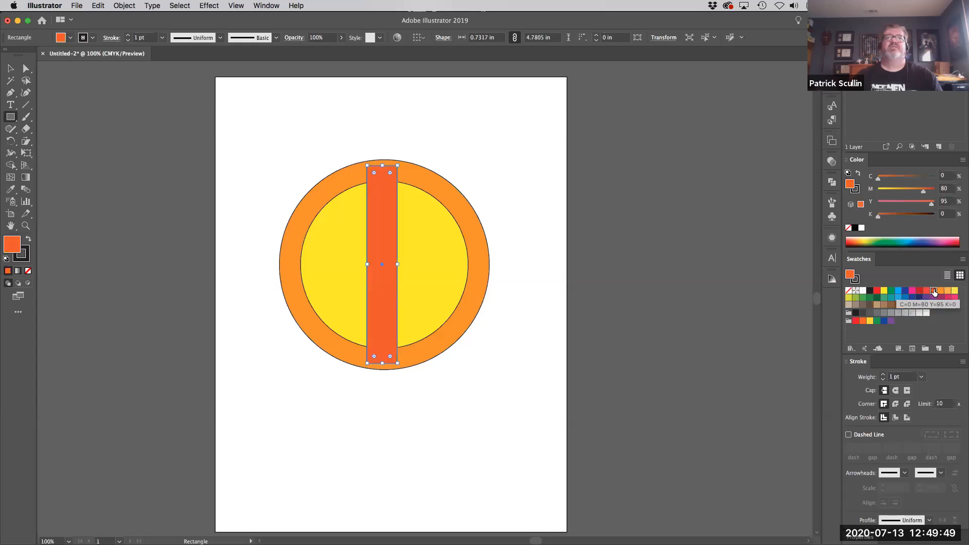
pyautogui.click(940, 292)
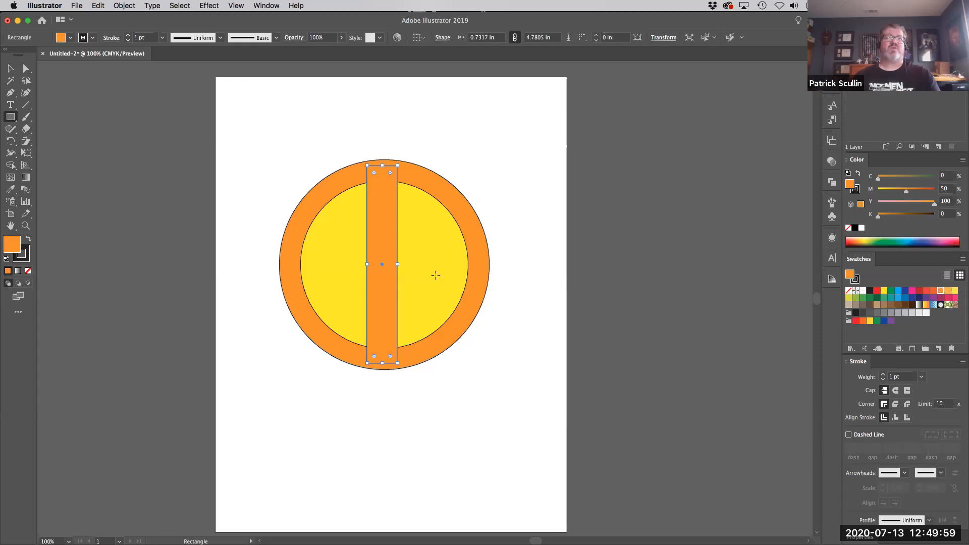
# Step: Center the vertical bar and both circles on each other horizontally and vertically
pyautogui.click(10, 68)
pyautogui.moveTo(281, 149); pyautogui.dragTo(514, 402)
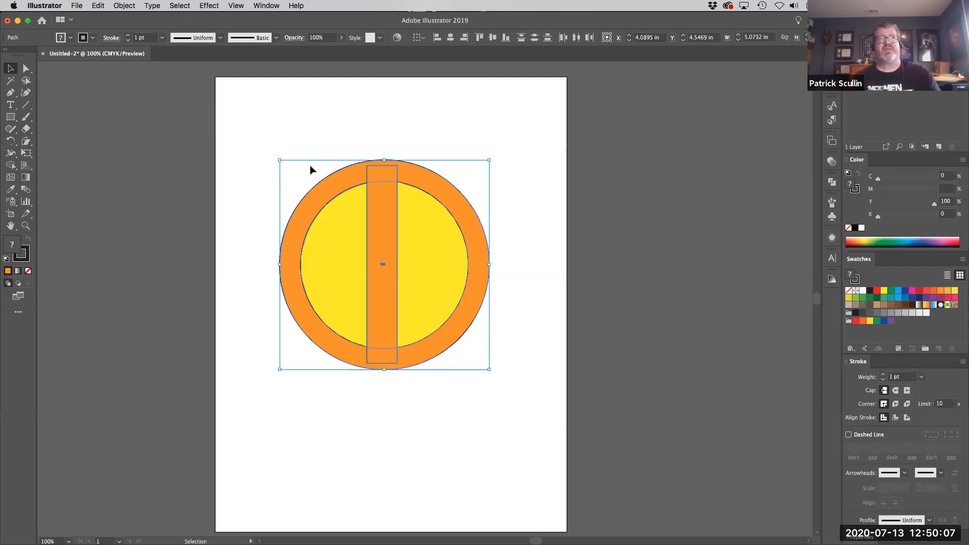
pyautogui.click(451, 40)
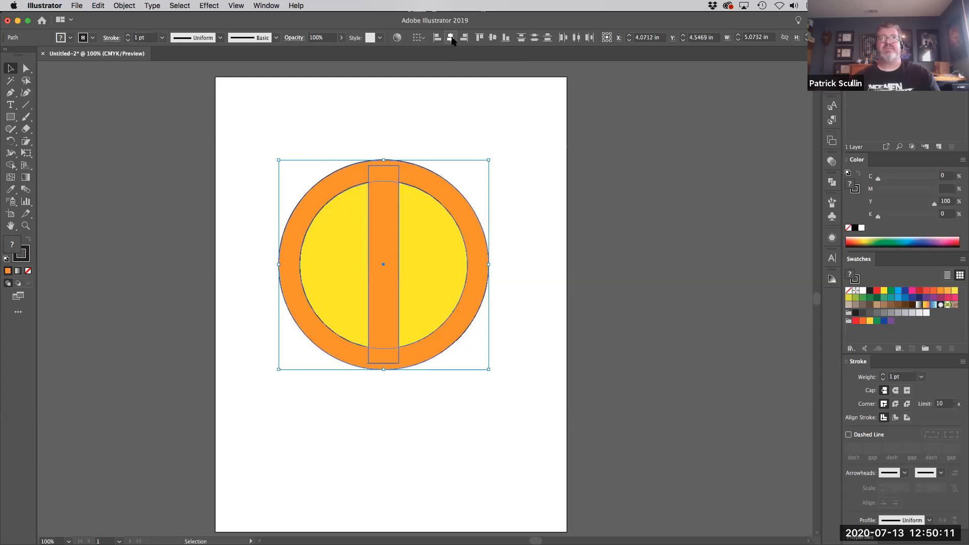
pyautogui.click(493, 39)
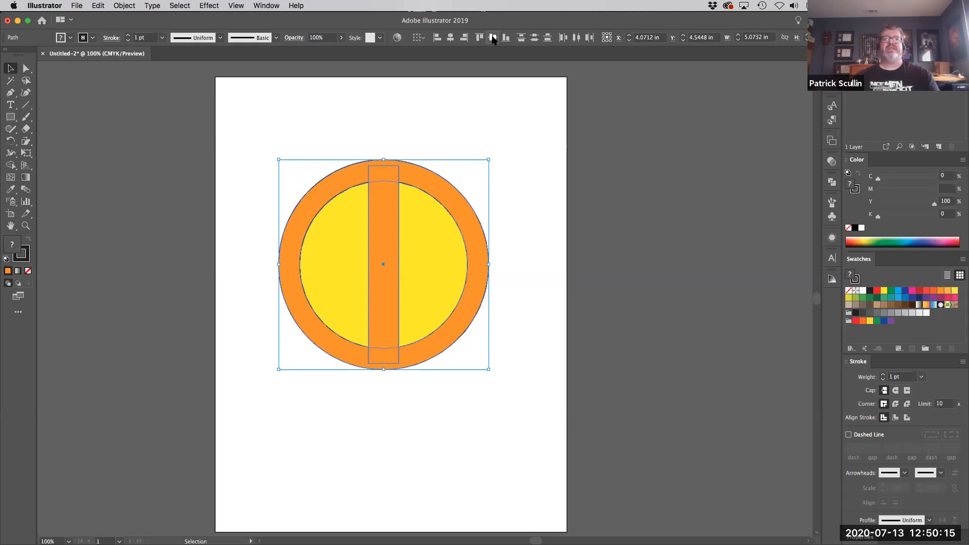
pyautogui.click(270, 125)
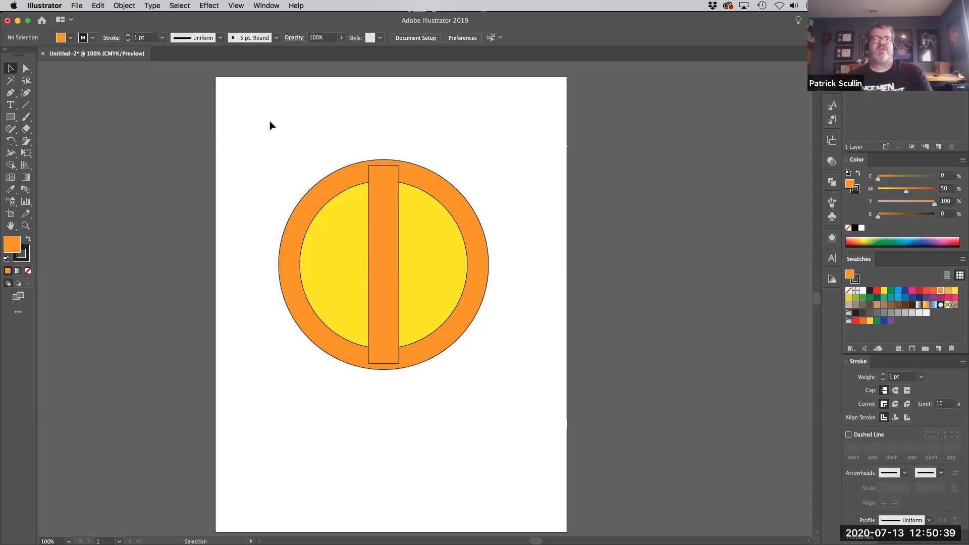
# Step: Copy the vertical orange bar and paste the duplicate in place directly over the original
pyautogui.click(387, 221)
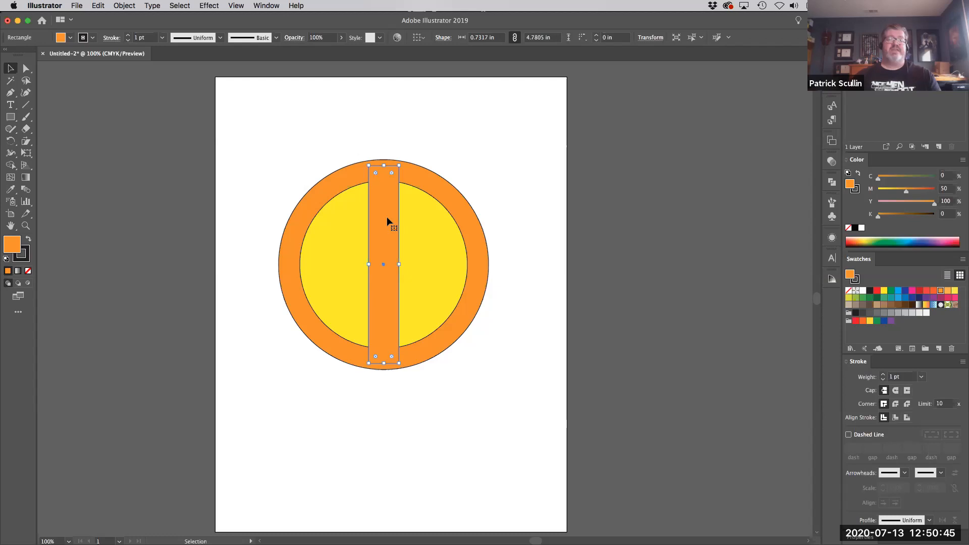
pyautogui.press('super+c')
pyautogui.press('super+v')
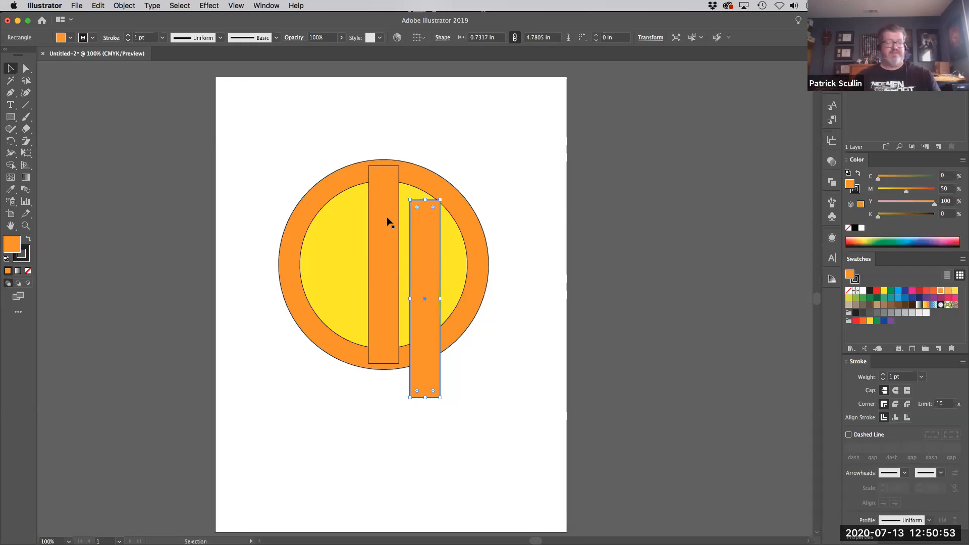
pyautogui.press('super+z')
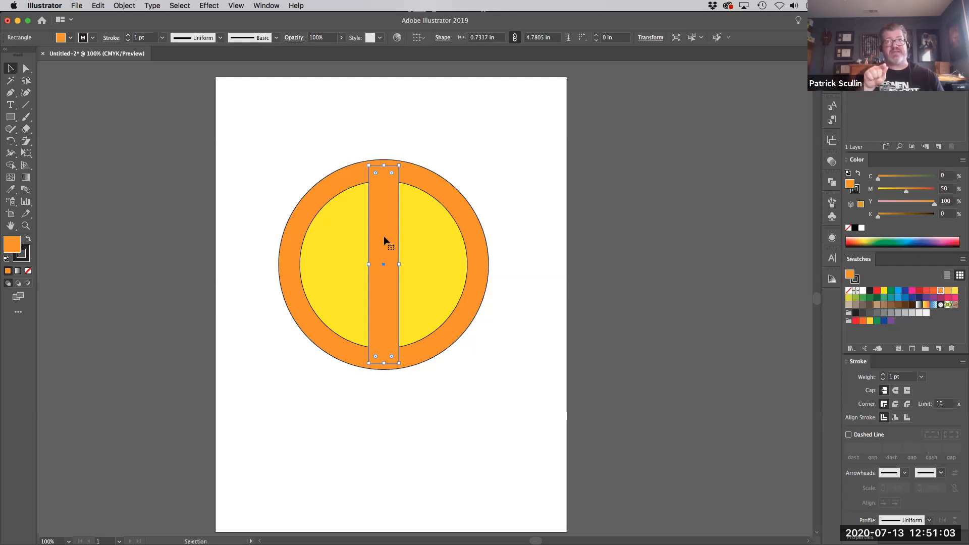
pyautogui.click(94, 6)
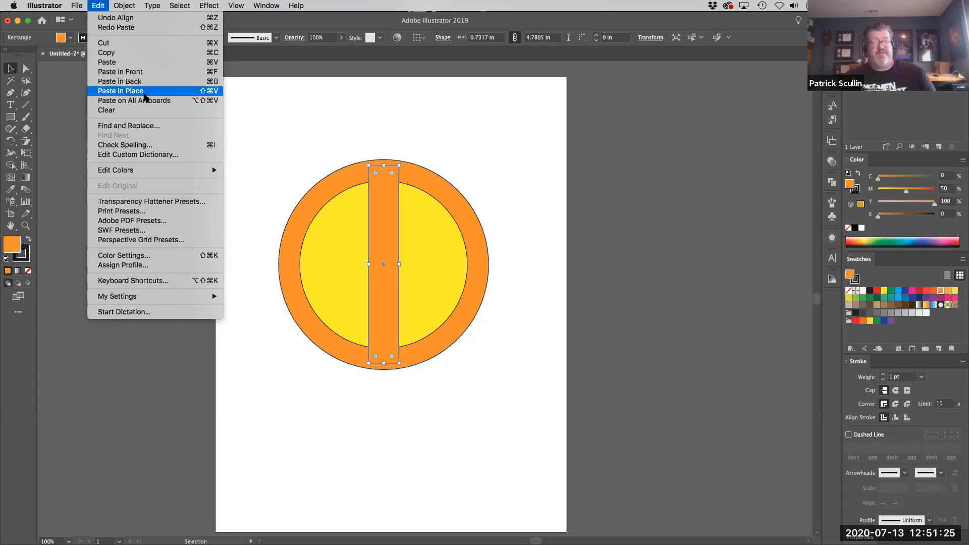
pyautogui.click(143, 95)
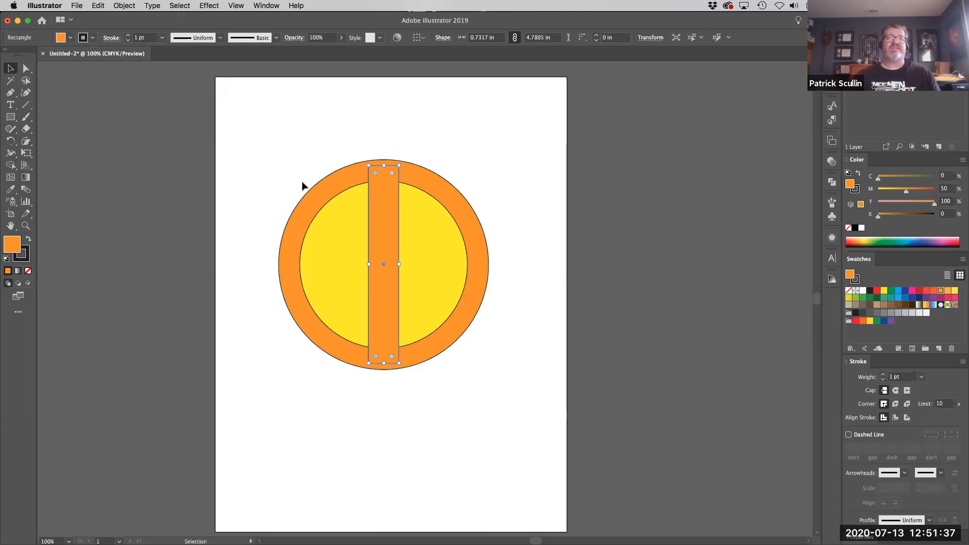
# Step: Rotate one vertical orange bar 45° counterclockwise and the other 45° clockwise so they form an X across the circles
pyautogui.moveTo(389, 223); pyautogui.dragTo(283, 231)
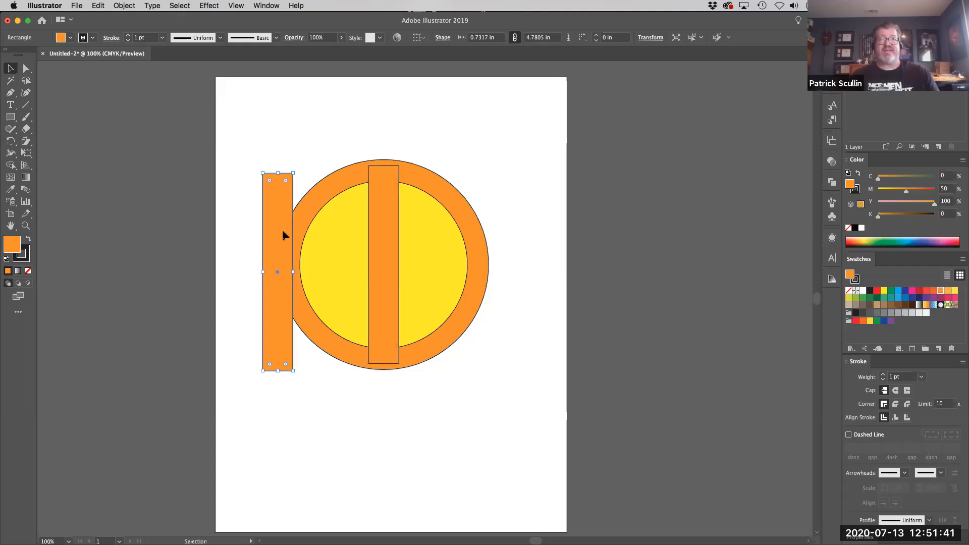
pyautogui.press('super+z')
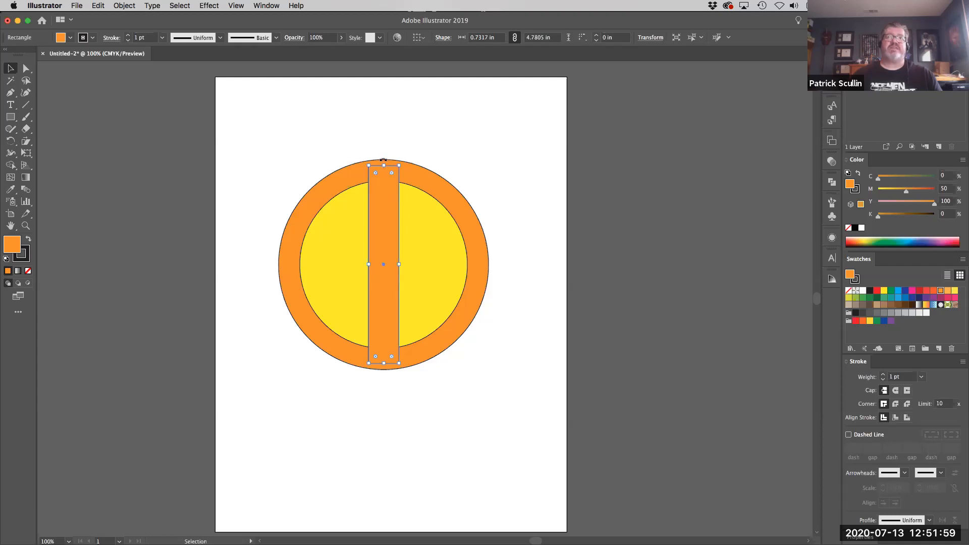
pyautogui.moveTo(383, 159); pyautogui.dragTo(315, 211)
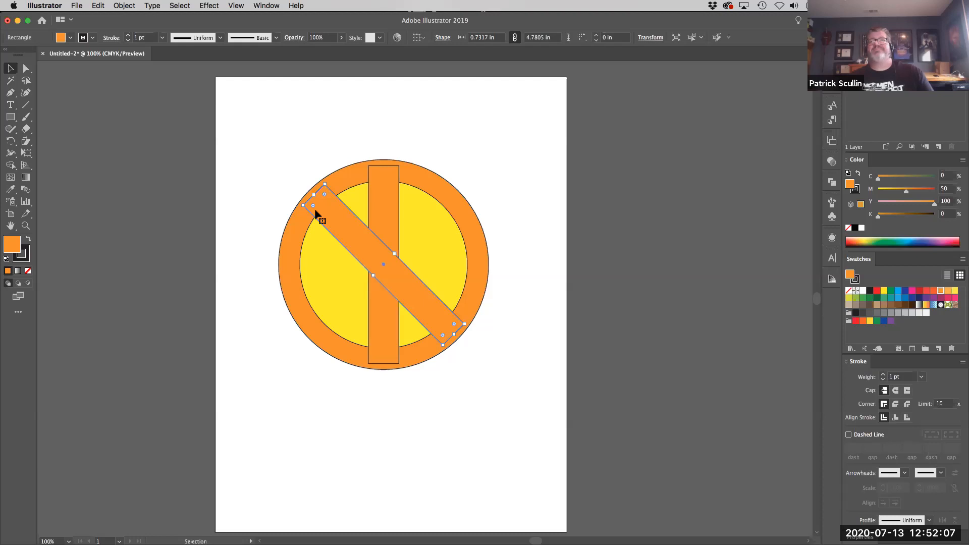
pyautogui.click(394, 199)
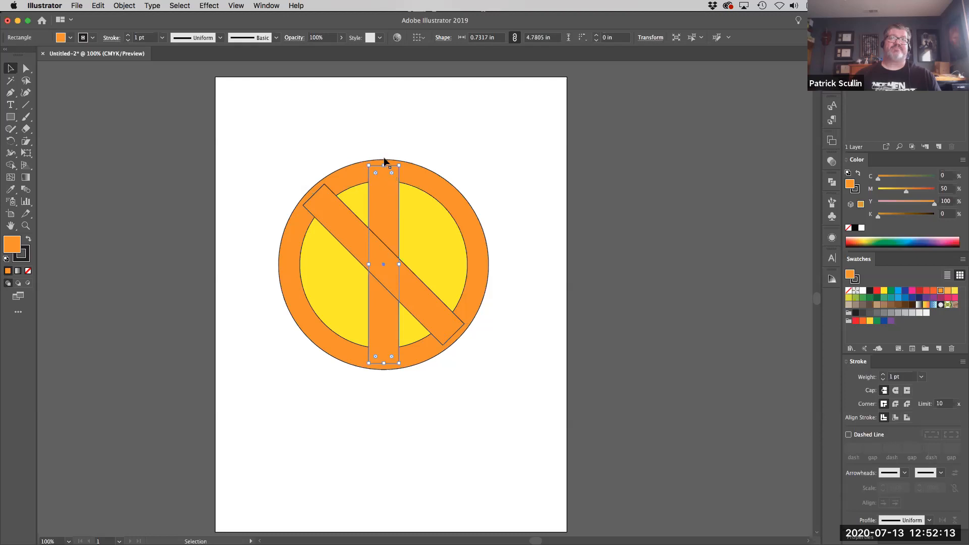
pyautogui.moveTo(384, 160); pyautogui.dragTo(431, 185)
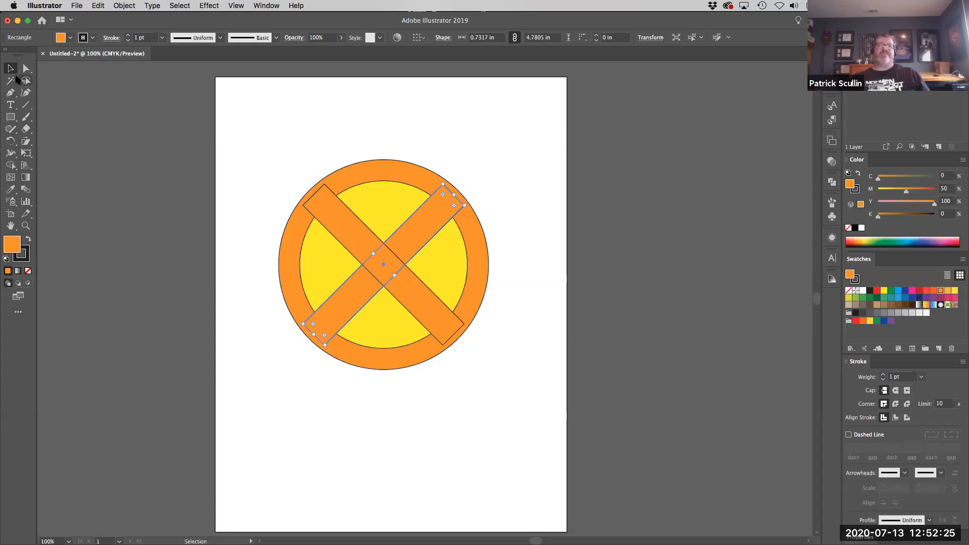
pyautogui.click(220, 140)
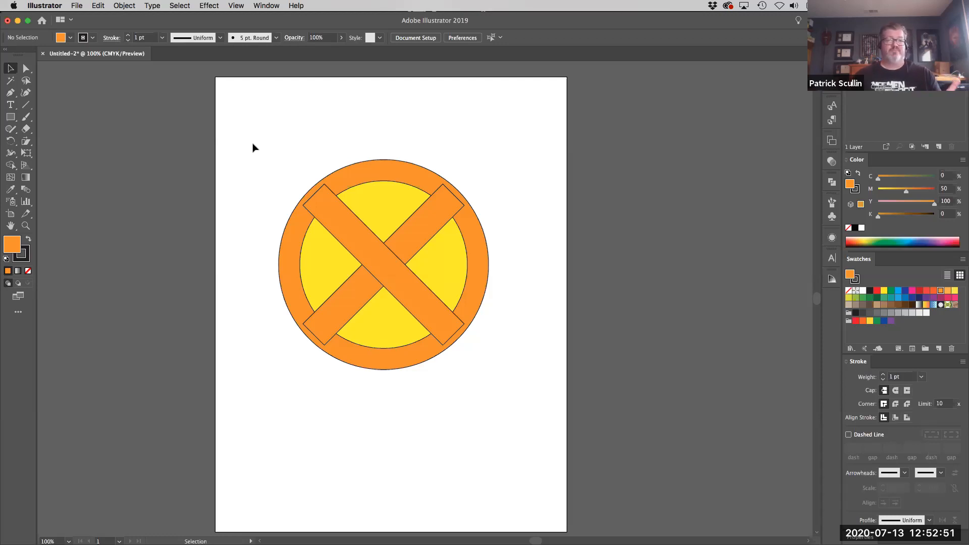
# Step: Merge the outer orange ring and both diagonal bars into one shape with the Shape Builder tool
pyautogui.moveTo(242, 126); pyautogui.dragTo(518, 396)
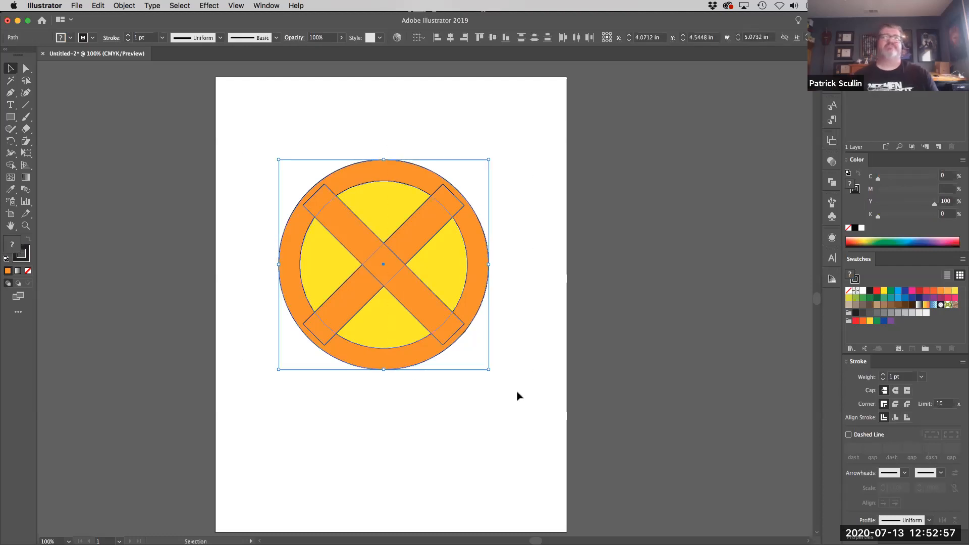
pyautogui.click(8, 169)
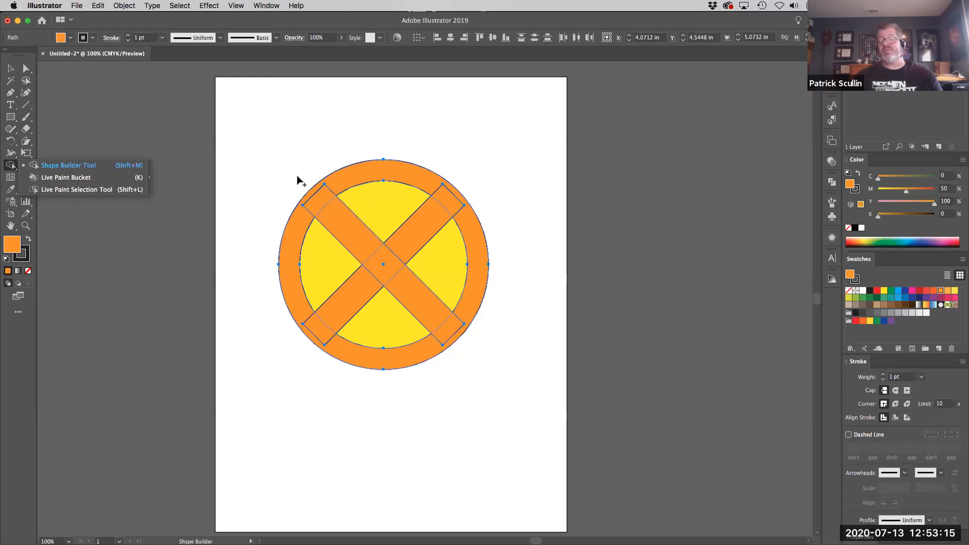
pyautogui.moveTo(297, 177); pyautogui.dragTo(469, 358)
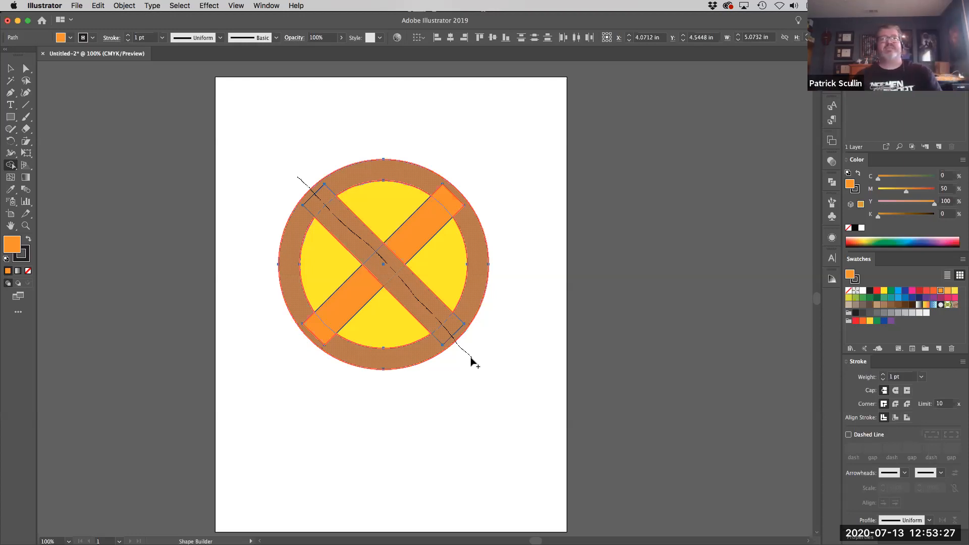
pyautogui.moveTo(471, 359); pyautogui.dragTo(467, 359)
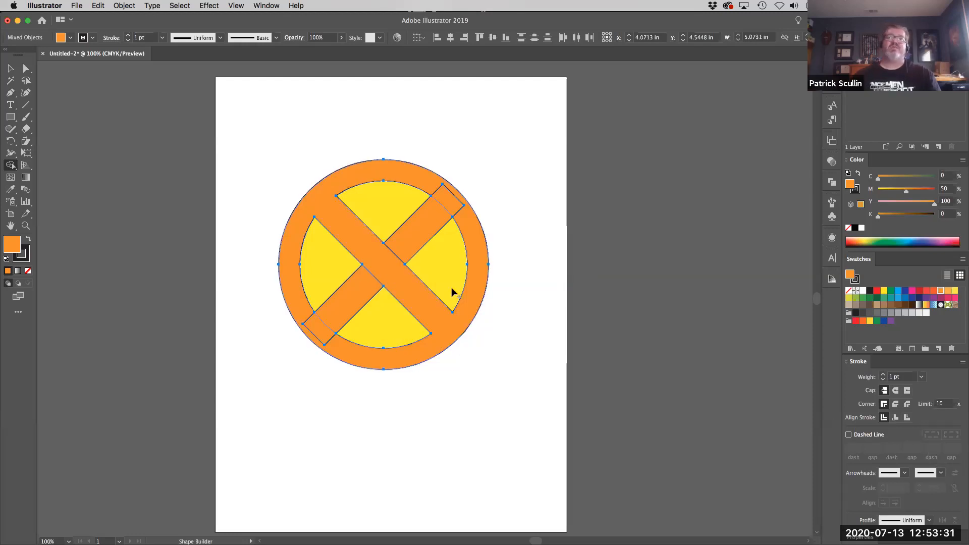
pyautogui.moveTo(477, 173); pyautogui.dragTo(290, 362)
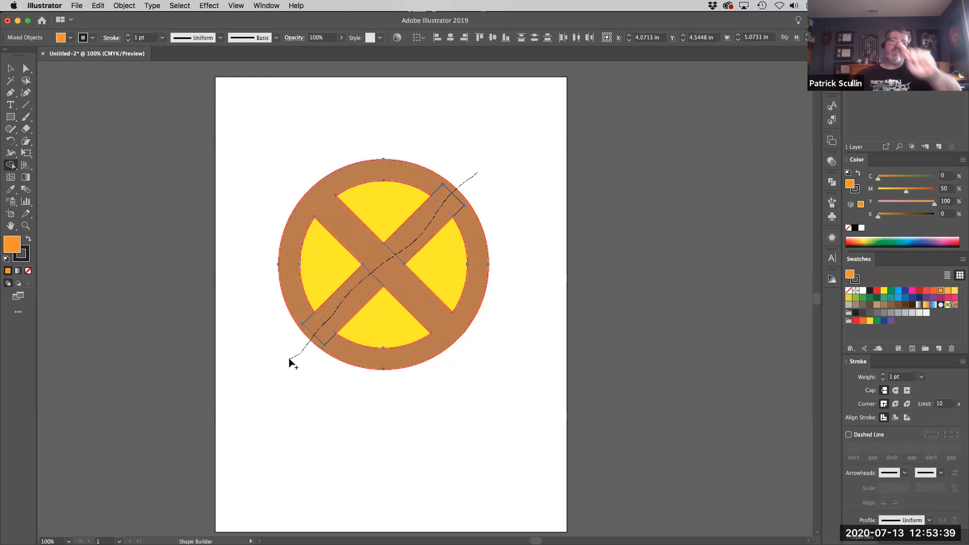
pyautogui.moveTo(289, 358); pyautogui.dragTo(289, 358)
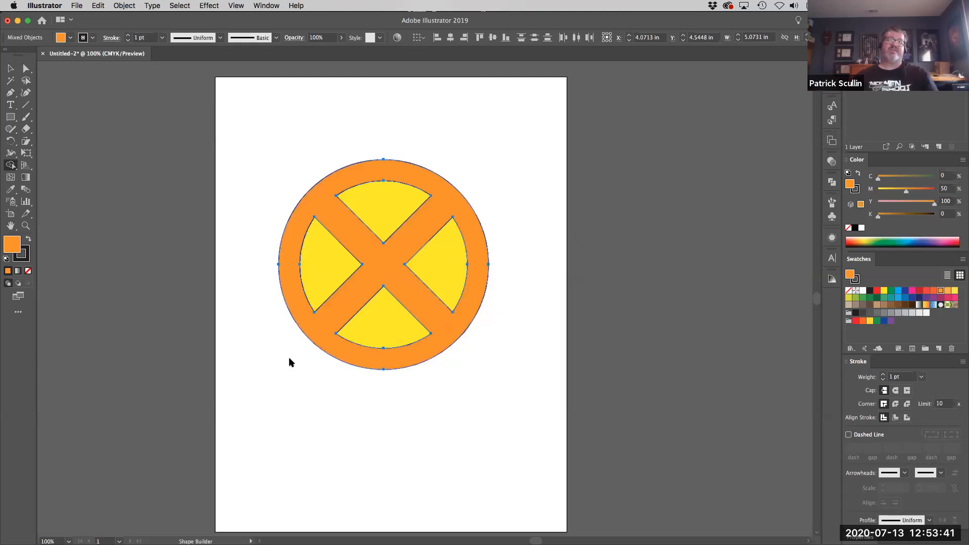
# Step: Remove the four yellow wedges between the crossing bars with the Shape Builder tool
pyautogui.keyDown('alt'); pyautogui.click(323, 263); pyautogui.keyUp('alt')
pyautogui.keyDown('alt'); pyautogui.click(395, 216); pyautogui.keyUp('alt')
pyautogui.keyDown('alt'); pyautogui.click(444, 262); pyautogui.keyUp('alt')
pyautogui.keyDown('alt'); pyautogui.click(402, 326); pyautogui.keyUp('alt')
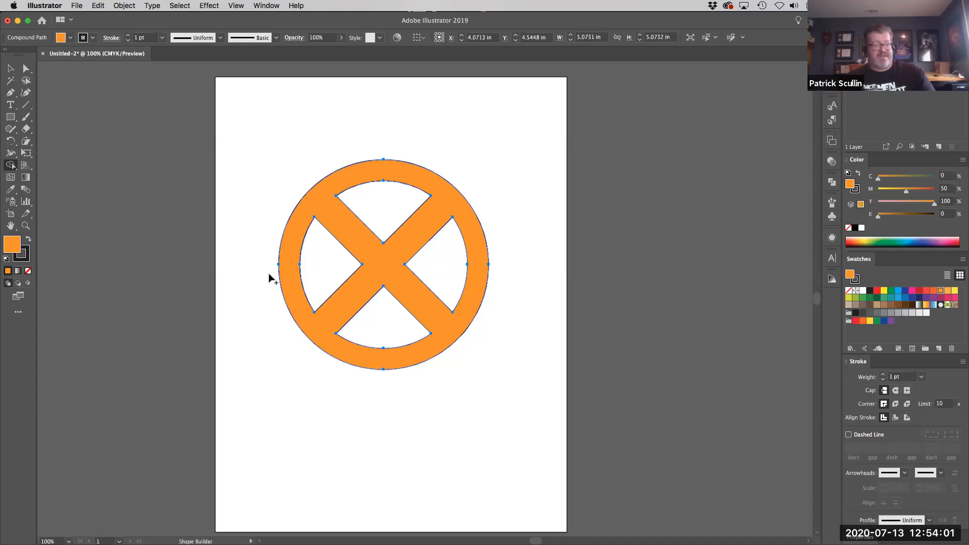
# Step: Undo the Shape Builder wedge removals and merges back to the separate circles and crossed bars
pyautogui.press('super+z')
pyautogui.press('super+z')
pyautogui.press('super+z')
pyautogui.press('super+z')
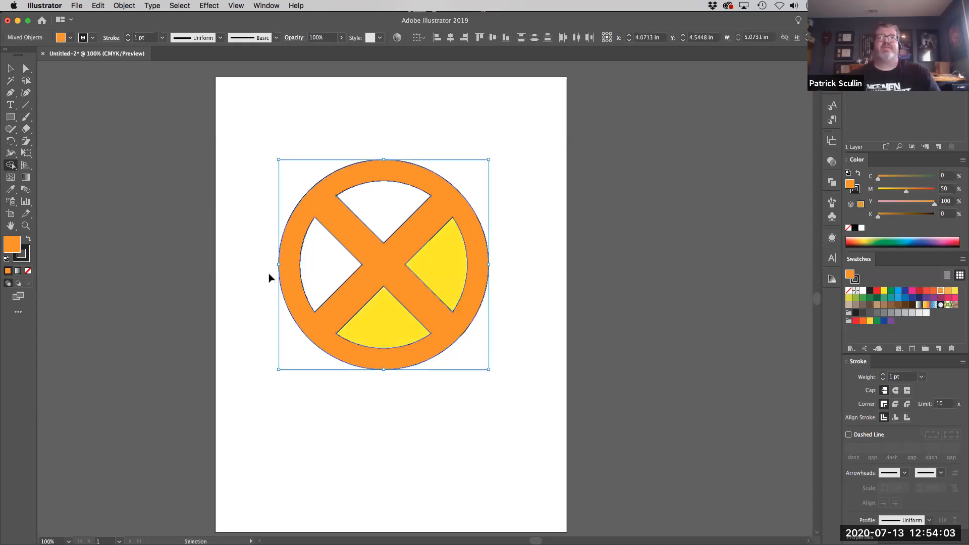
pyautogui.press('super+z')
pyautogui.press('super+z')
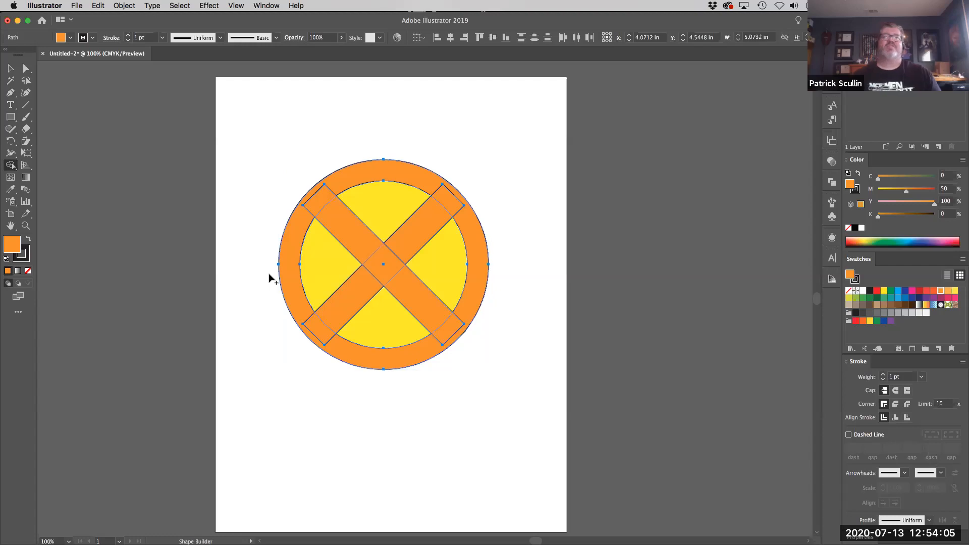
# Step: Combine both circles and both diagonal bars by colour with the Pathfinder Merge operation
pyautogui.click(10, 68)
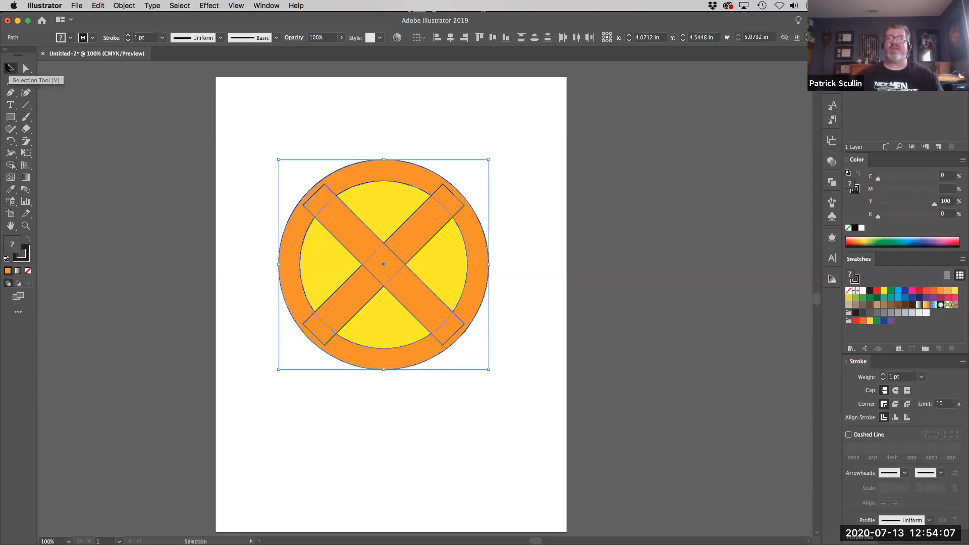
pyautogui.click(232, 124)
pyautogui.moveTo(235, 110); pyautogui.dragTo(526, 389)
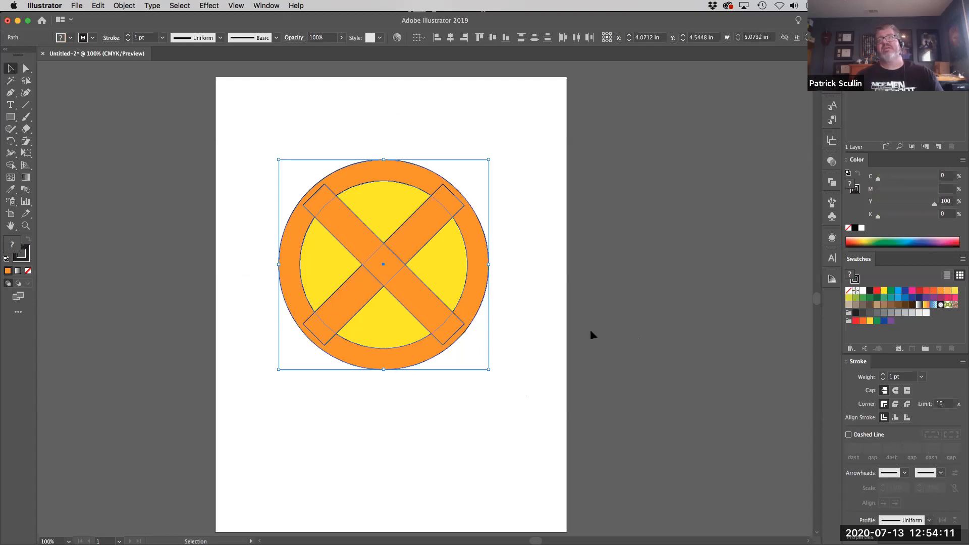
pyautogui.click(266, 6)
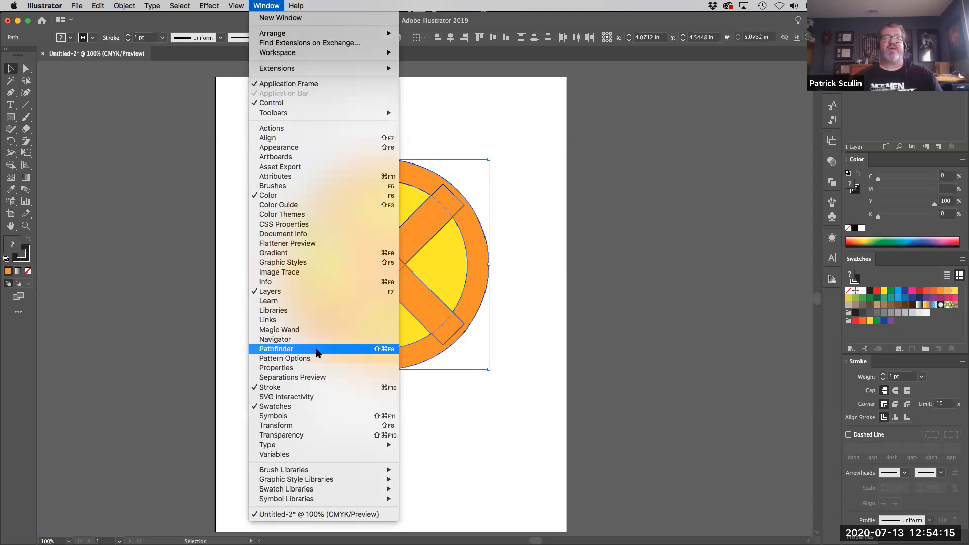
pyautogui.click(317, 348)
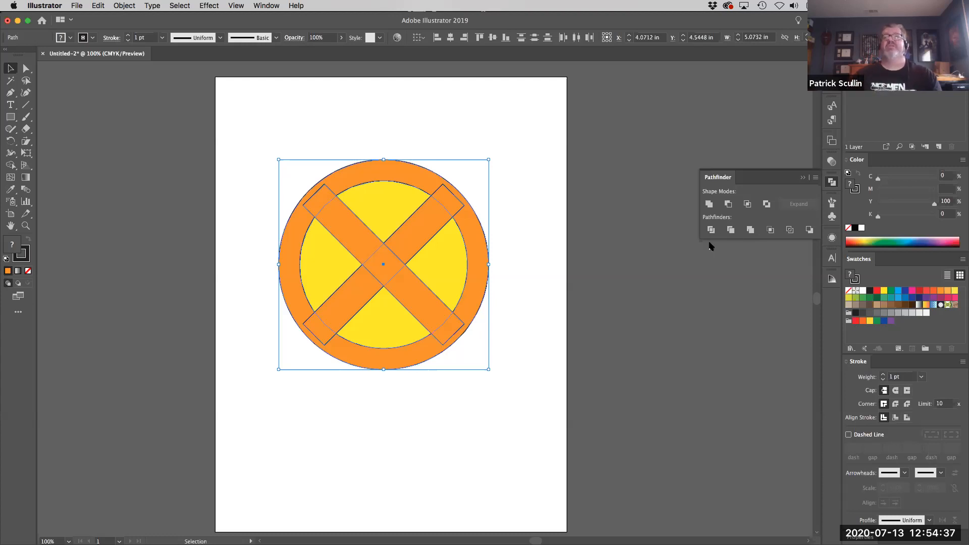
pyautogui.click(751, 229)
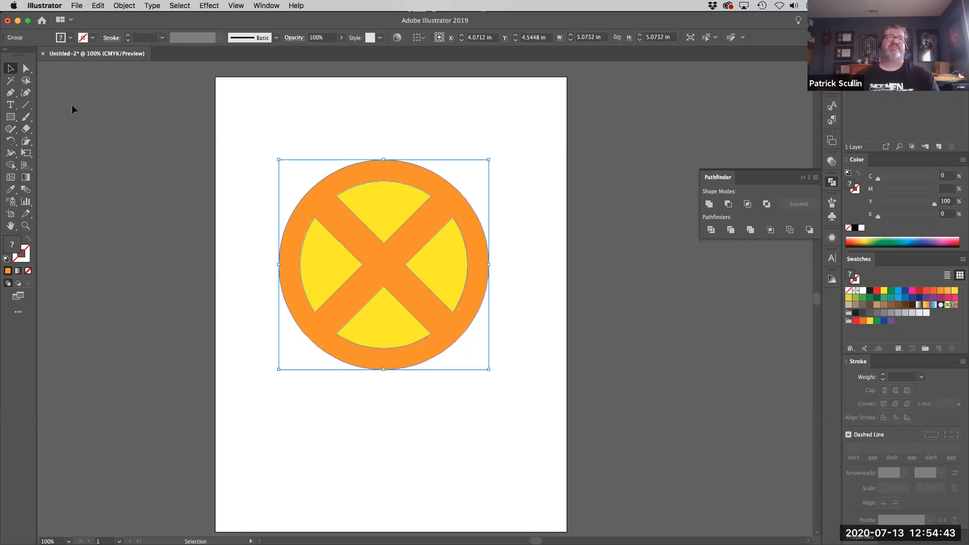
# Step: Delete the four yellow wedges individually from the merged group, leaving only the orange ring and X
pyautogui.press('a')
pyautogui.click(125, 255)
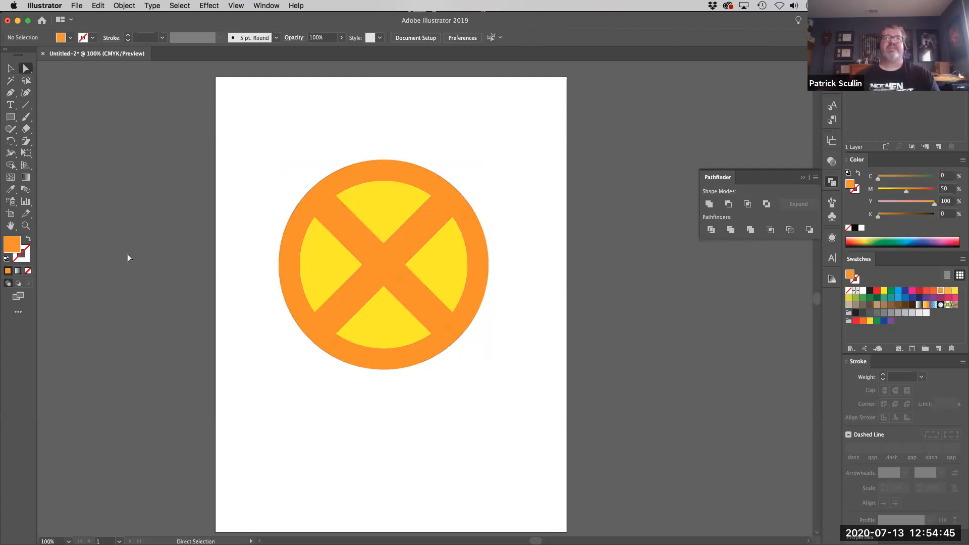
pyautogui.click(368, 223)
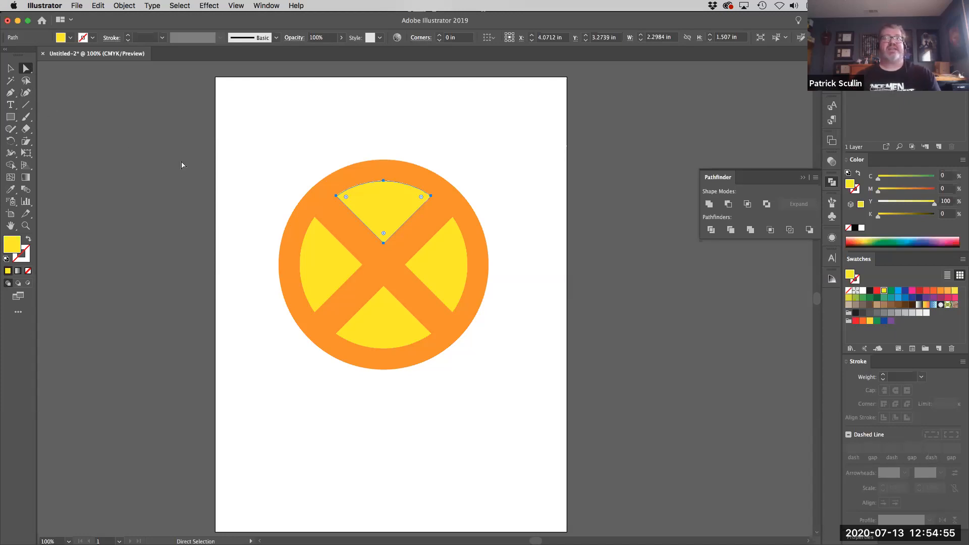
pyautogui.click(499, 162)
pyautogui.click(382, 211)
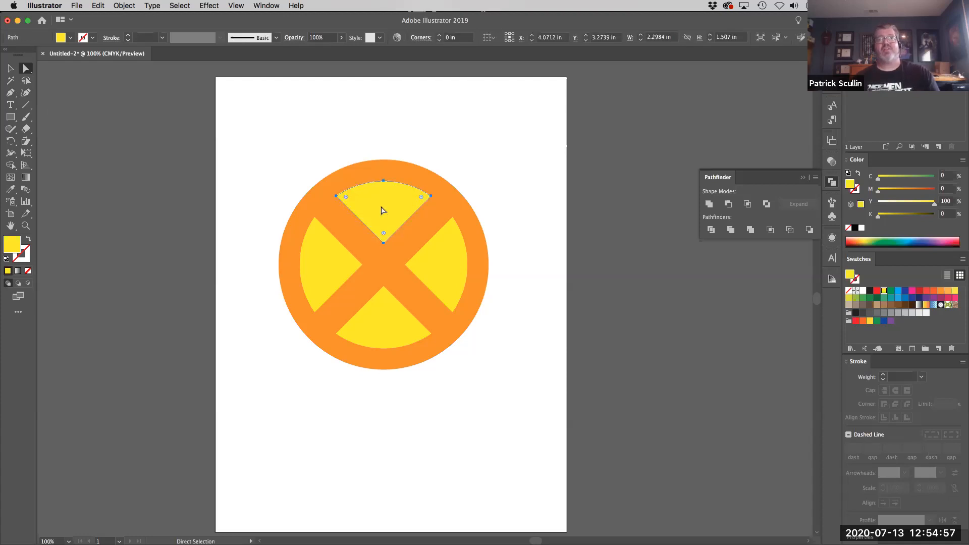
pyautogui.press('Delete')
pyautogui.click(444, 279)
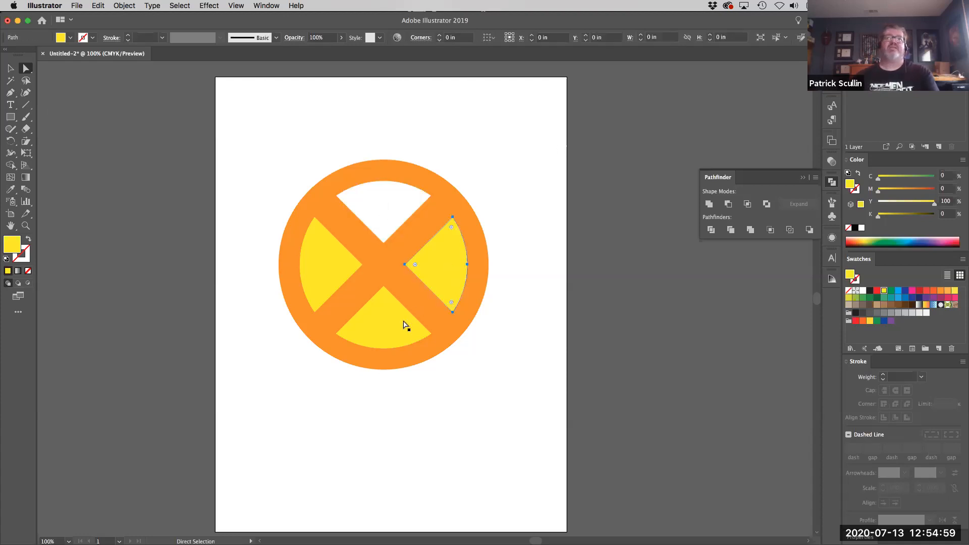
pyautogui.press('Delete')
pyautogui.click(396, 326)
pyautogui.press('Delete')
pyautogui.click(309, 258)
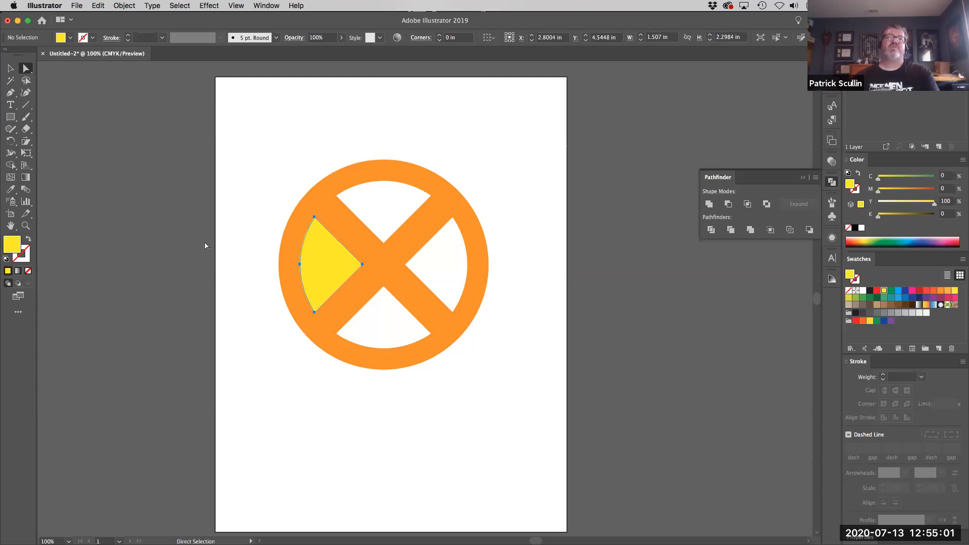
pyautogui.press('Delete')
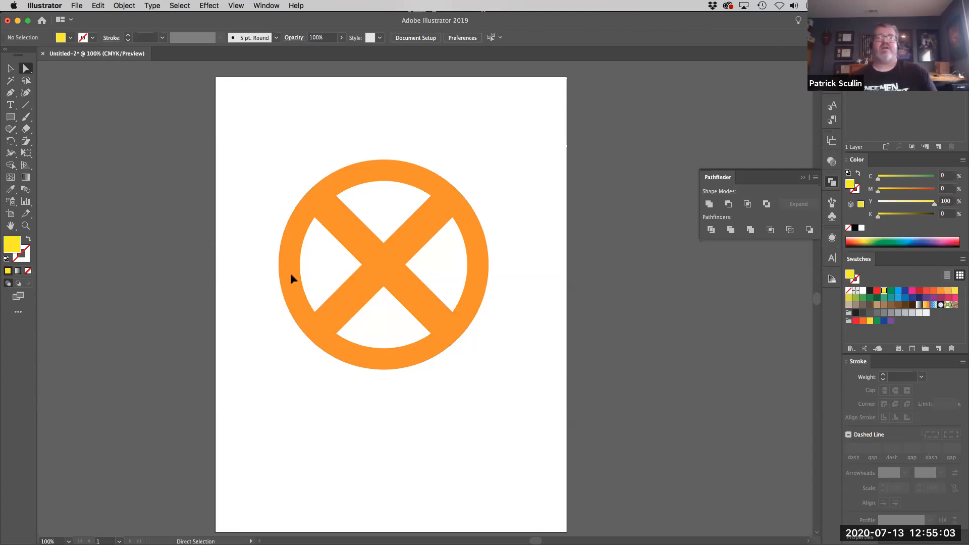
pyautogui.click(392, 264)
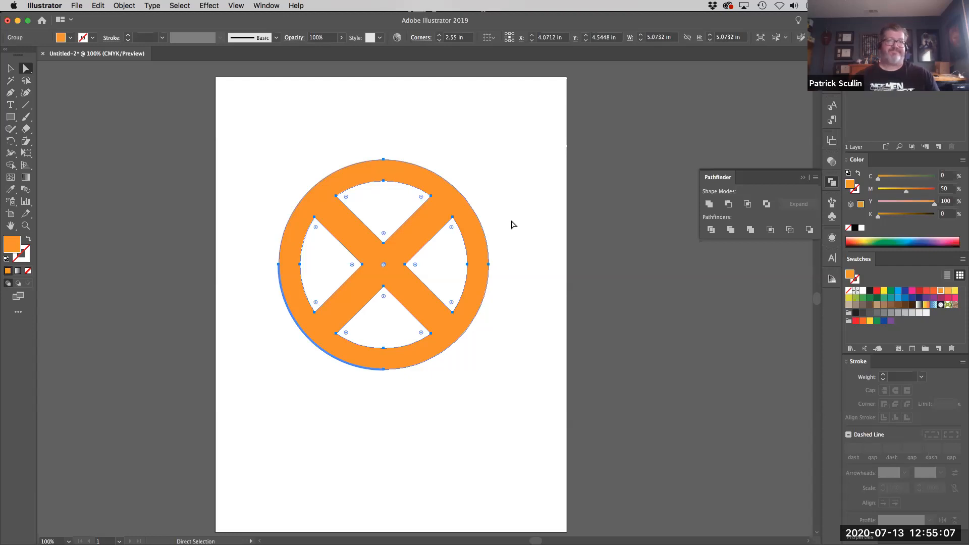
pyautogui.click(10, 68)
pyautogui.click(263, 95)
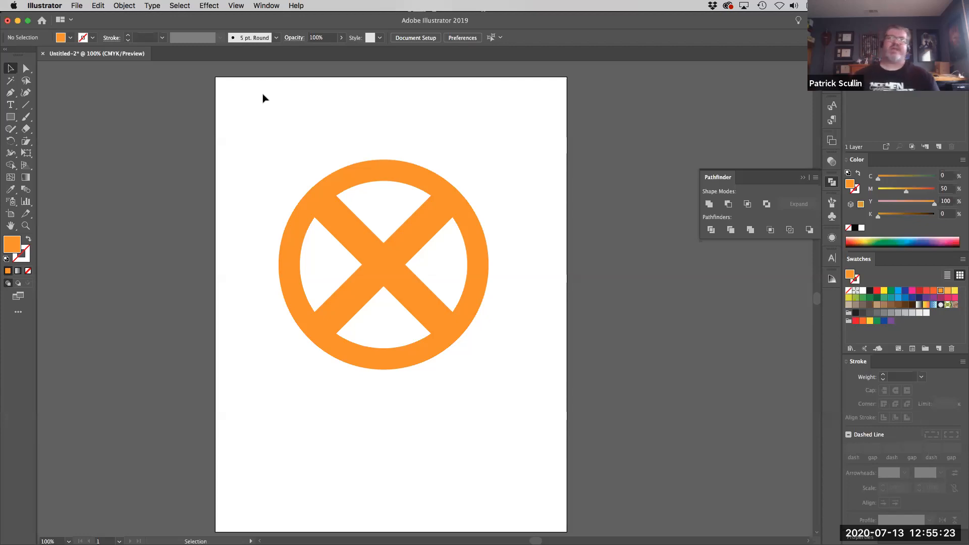
# Step: Draw a rectangle about 8.24 in by 7.33 in over the emblem, filled black (K 100), and send it to the back
pyautogui.click(10, 117)
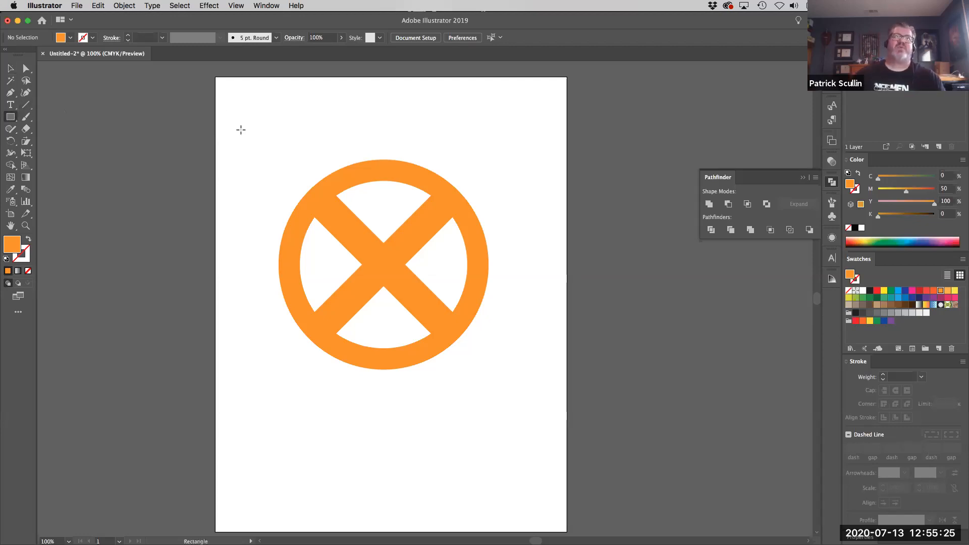
pyautogui.moveTo(219, 107); pyautogui.dragTo(560, 410)
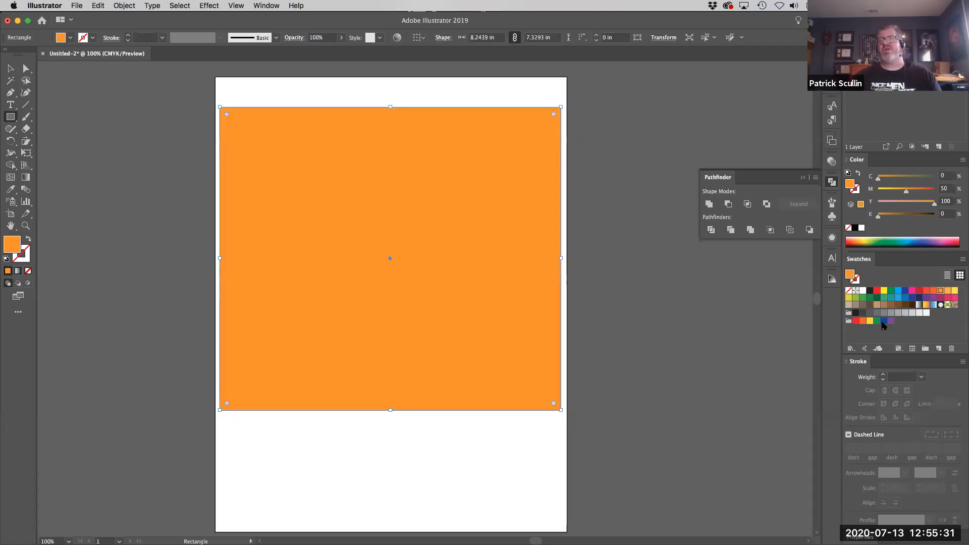
pyautogui.click(855, 312)
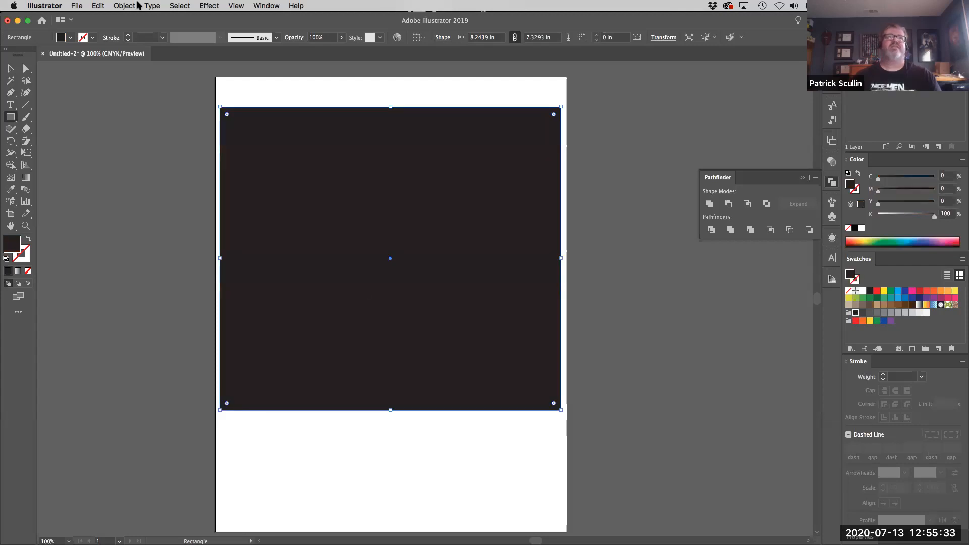
pyautogui.click(136, 5)
pyautogui.moveTo(139, 28)
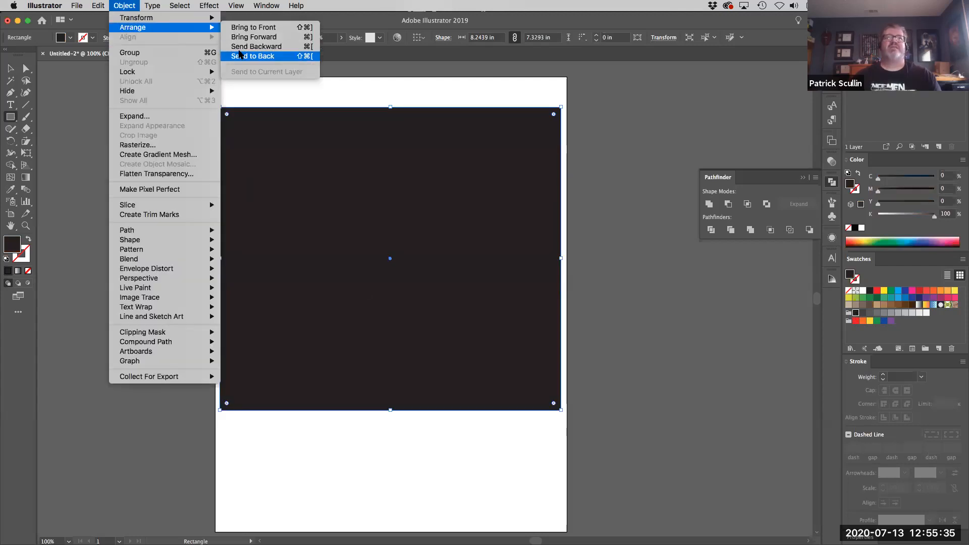
pyautogui.click(239, 55)
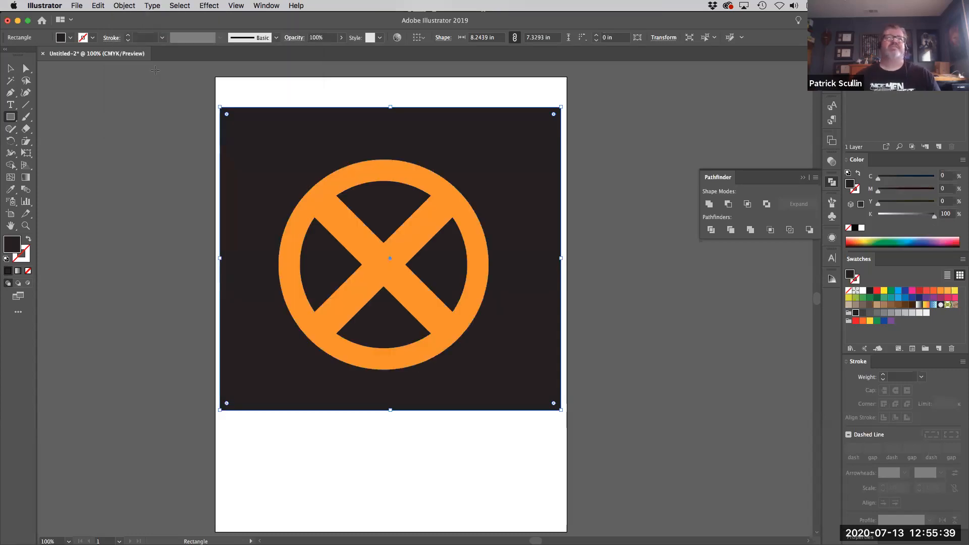
# Step: Move the orange emblem to about the center of the black rectangle, at about X 4.19 in, Y 4.44 in
pyautogui.press('v')
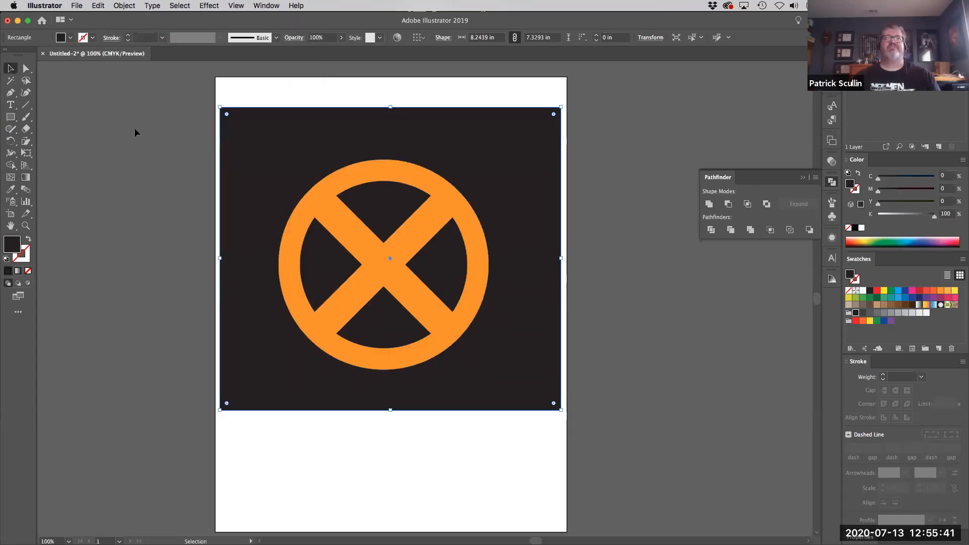
pyautogui.click(135, 129)
pyautogui.moveTo(326, 212); pyautogui.dragTo(330, 209)
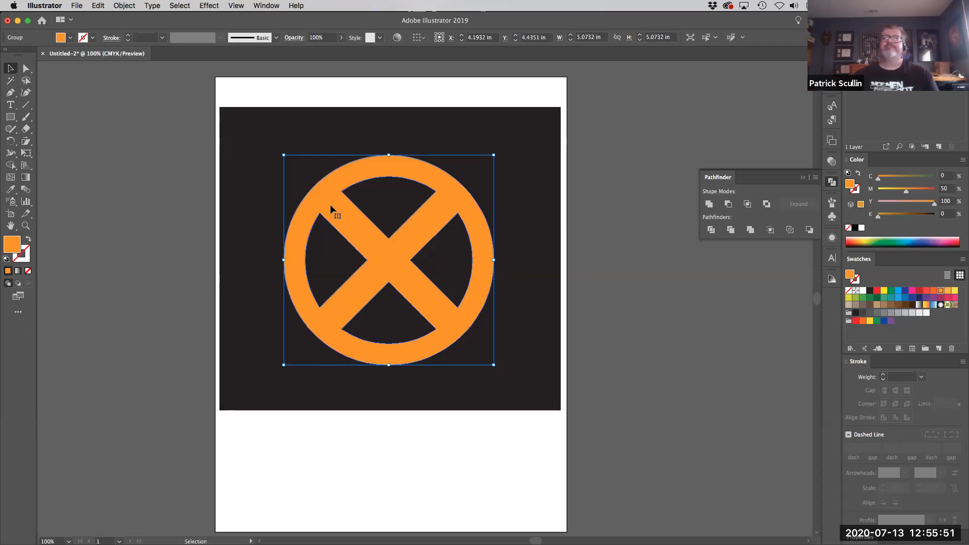
# Step: Collapse the Pathfinder options, show the Gradient settings, and float them with the Swatches beside the artboard
pyautogui.click(803, 179)
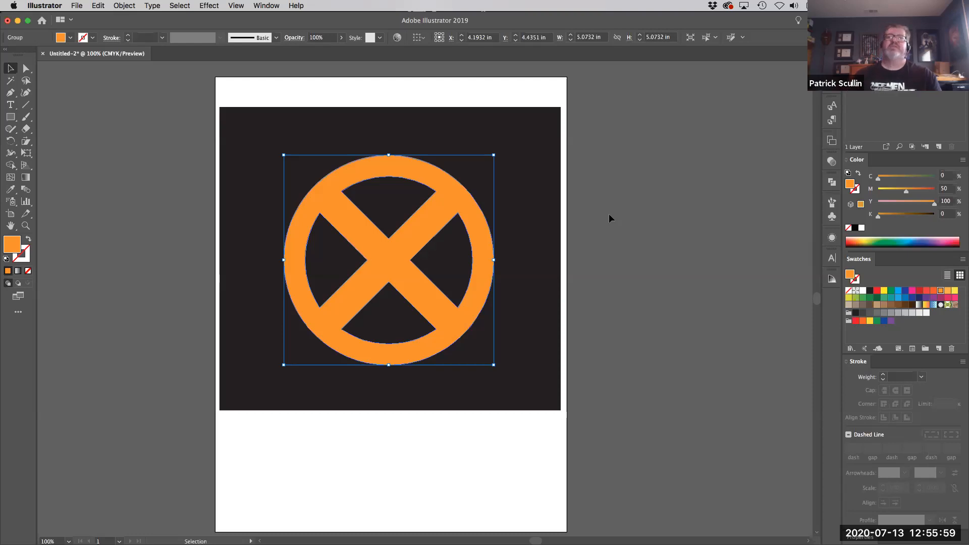
pyautogui.click(266, 7)
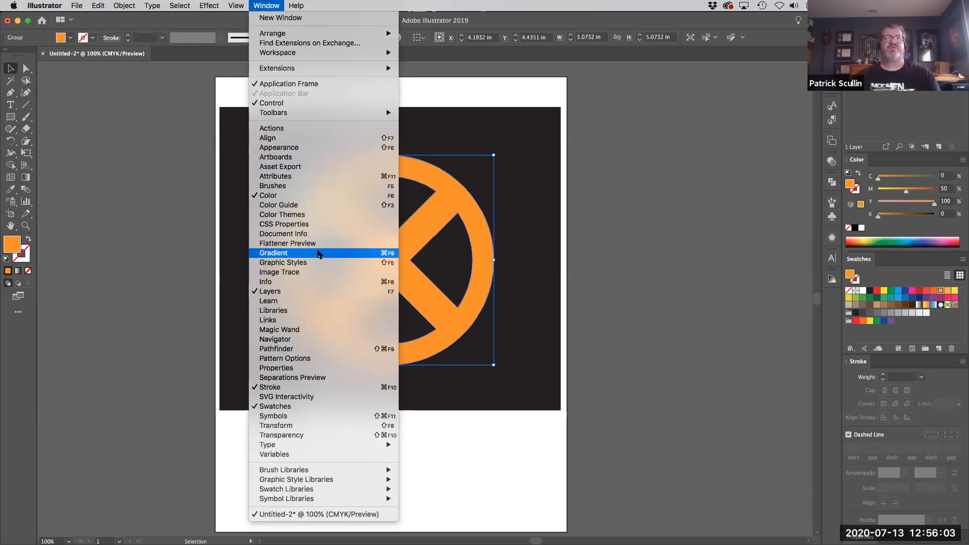
pyautogui.click(318, 253)
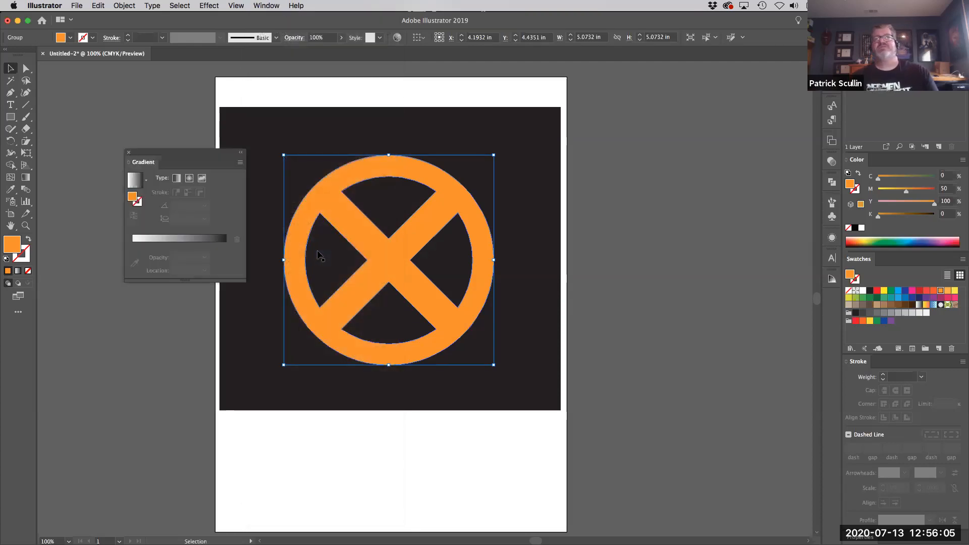
pyautogui.moveTo(174, 154); pyautogui.dragTo(670, 81)
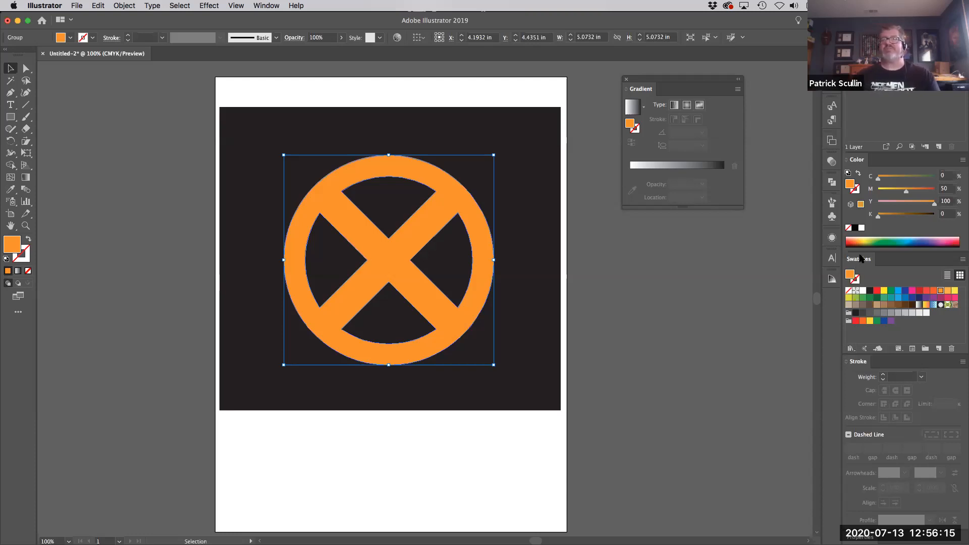
pyautogui.moveTo(861, 258); pyautogui.dragTo(642, 225)
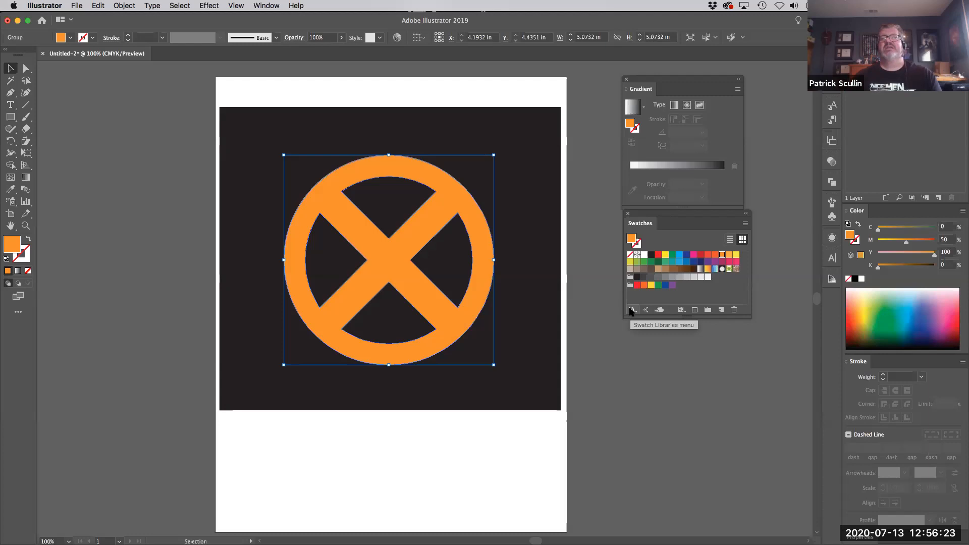
# Step: Load the Metals gradient swatch library and place it beside the artboard, moving the general swatches aside
pyautogui.click(630, 309)
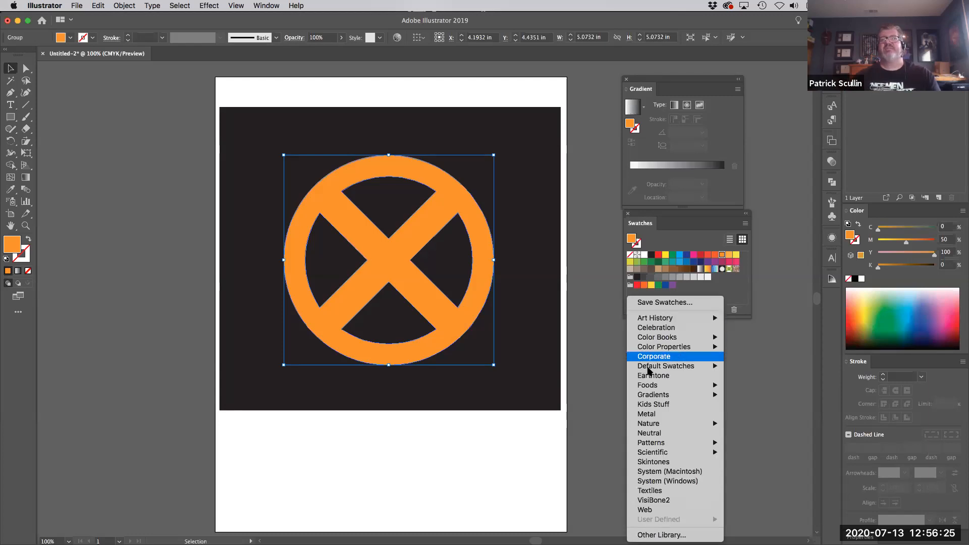
pyautogui.moveTo(657, 398)
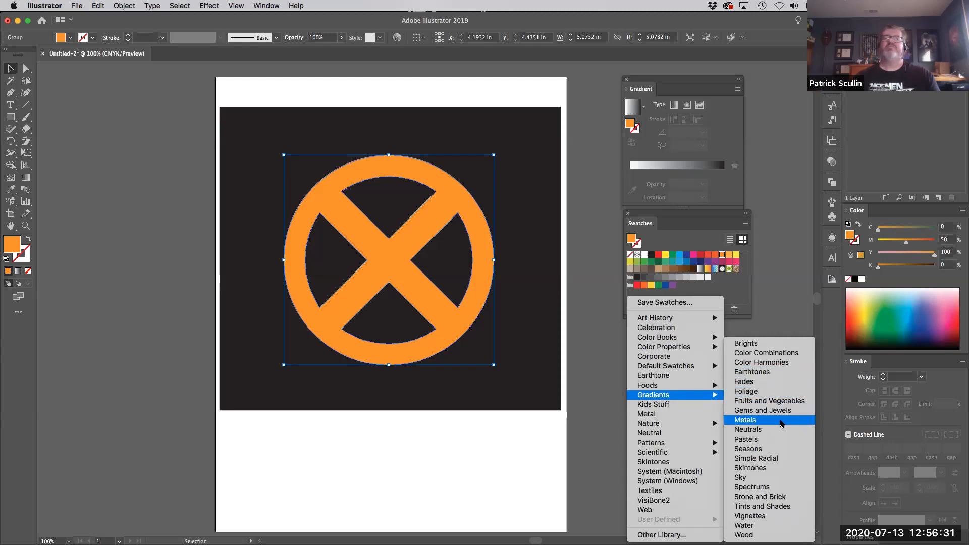
pyautogui.click(782, 422)
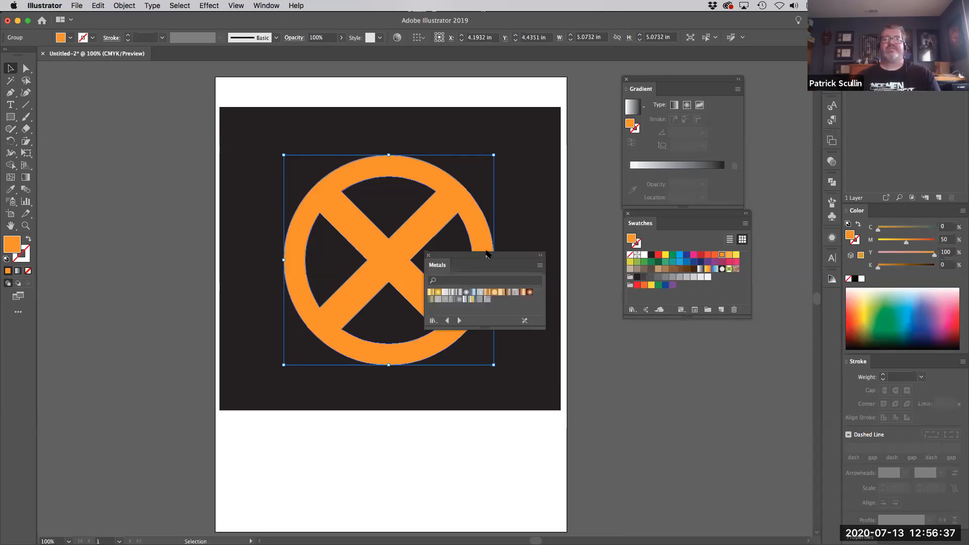
pyautogui.moveTo(660, 213); pyautogui.dragTo(772, 215)
pyautogui.moveTo(467, 263); pyautogui.dragTo(635, 236)
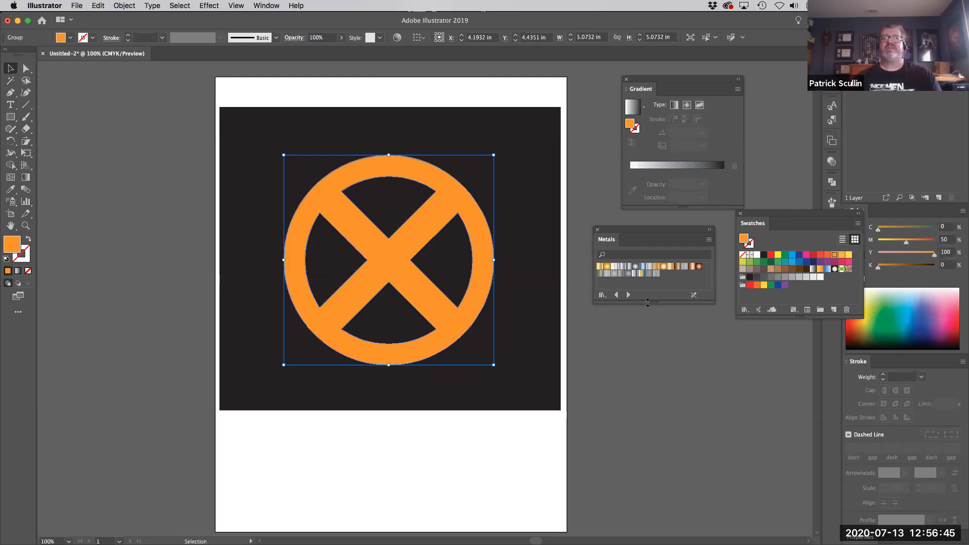
# Step: Try the Steel Radial gradient and a light silver one on the emblem, and settle on the darker linear steel gradient
pyautogui.click(635, 266)
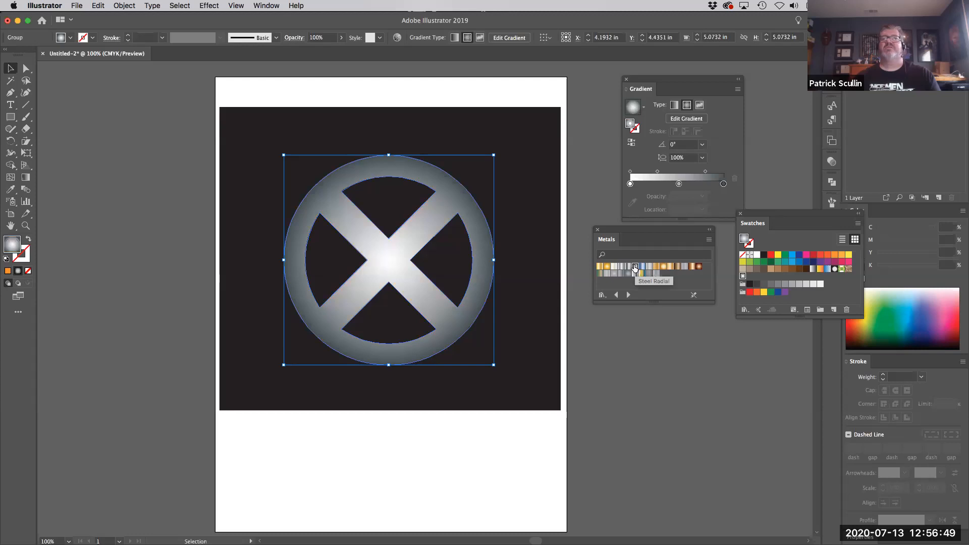
pyautogui.click(622, 266)
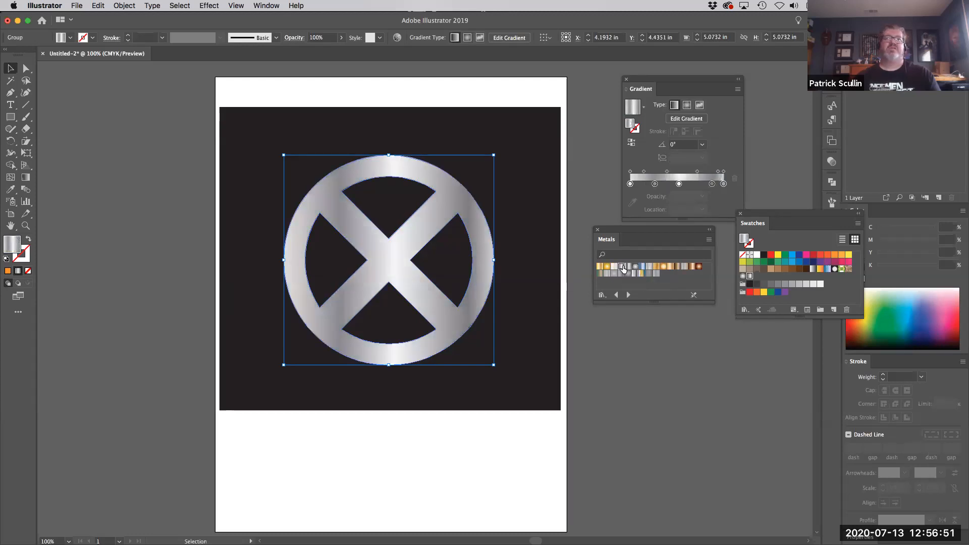
pyautogui.click(628, 268)
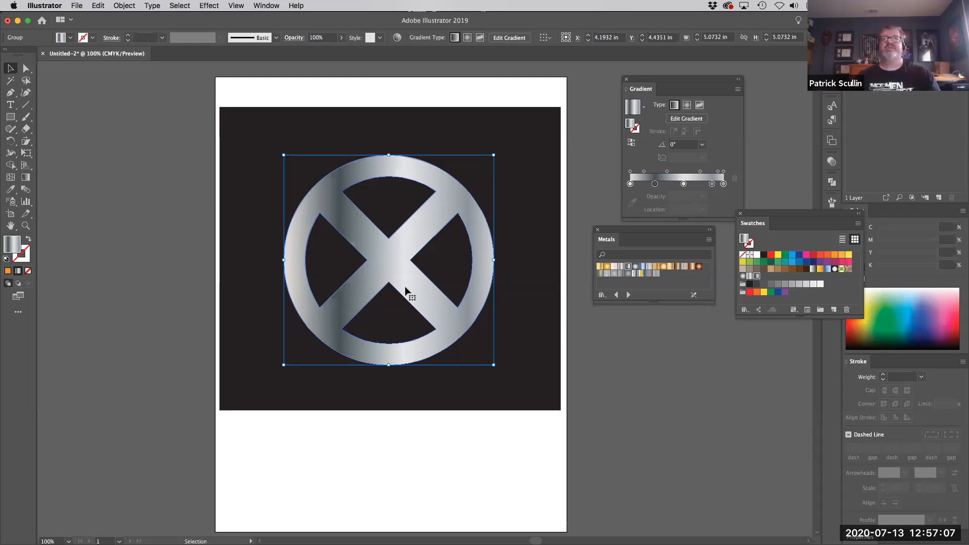
# Step: Set the emblem's gradient angle to 90° and add a dark grey stop at location 40.68%
pyautogui.click(685, 145)
pyautogui.doubleClick(684, 145)
pyautogui.write('90')
pyautogui.press('Return')
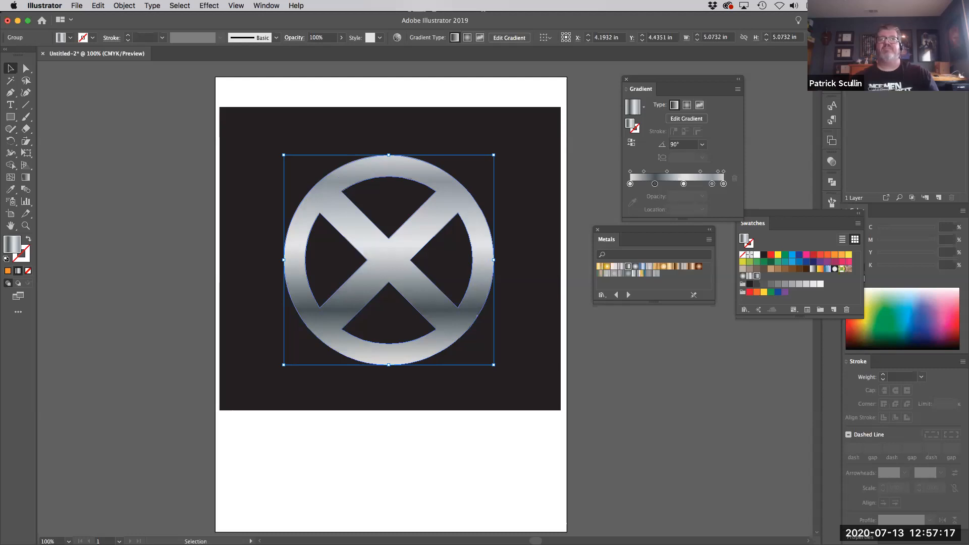
pyautogui.moveTo(684, 185); pyautogui.dragTo(668, 185)
pyautogui.click(655, 185)
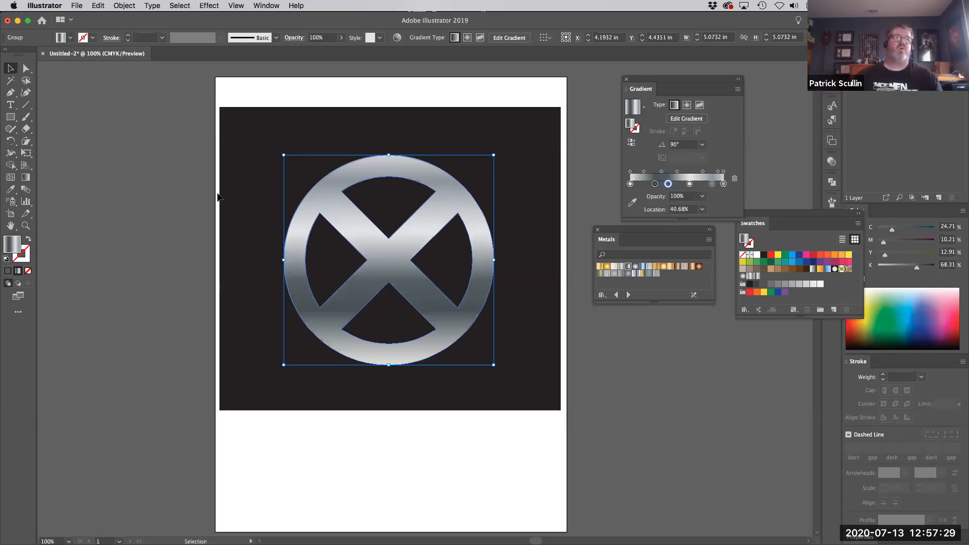
# Step: Redirect the emblem's gradient with the Gradient tool, trying several directions and ending diagonally from lower left to upper right at about 45.9°
pyautogui.click(26, 177)
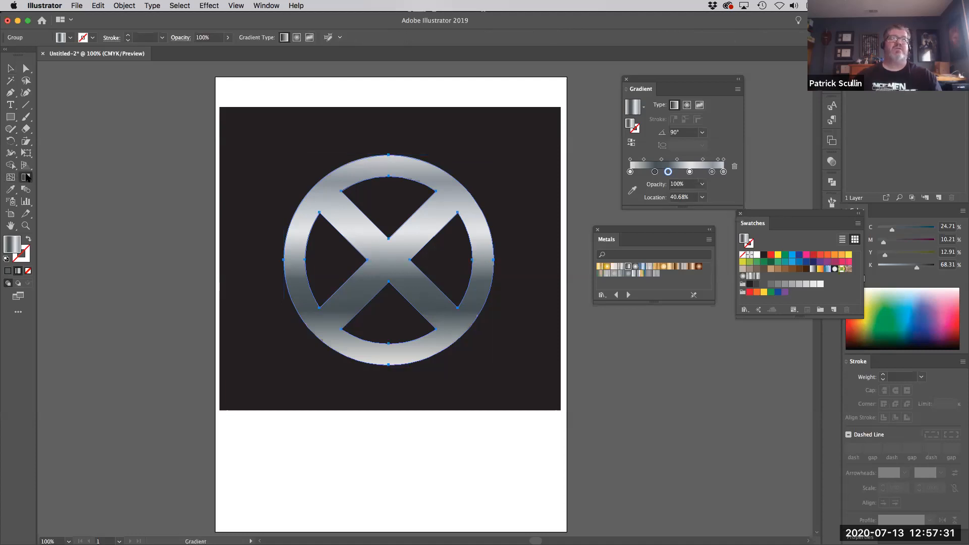
pyautogui.moveTo(390, 150)
pyautogui.mouseDown()
pyautogui.moveTo(396, 262)
pyautogui.moveTo(380, 392)
pyautogui.moveTo(454, 277)
pyautogui.moveTo(439, 195)
pyautogui.moveTo(491, 335)
pyautogui.moveTo(518, 312)
pyautogui.mouseUp()
pyautogui.moveTo(390, 383); pyautogui.dragTo(236, 231)
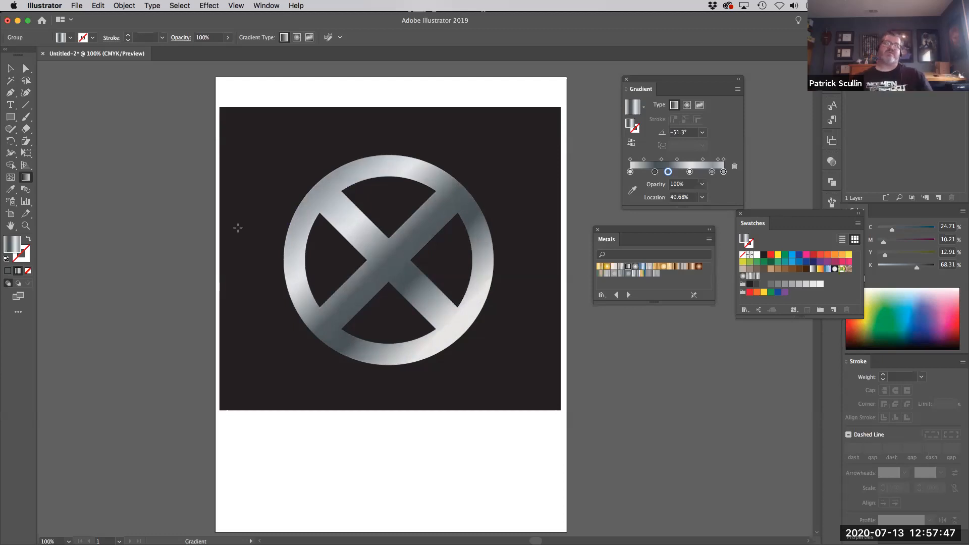
pyautogui.moveTo(297, 208); pyautogui.dragTo(534, 227)
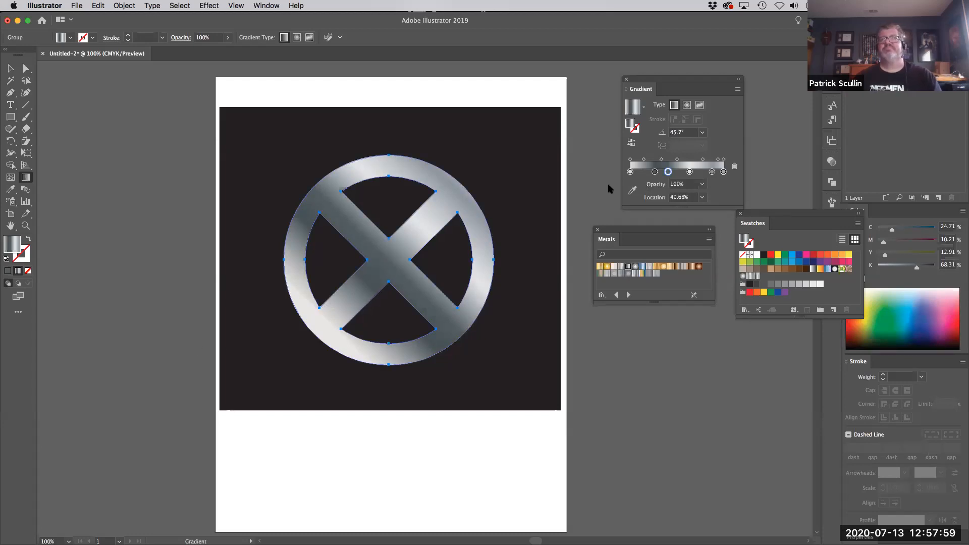
pyautogui.moveTo(300, 353); pyautogui.dragTo(498, 148)
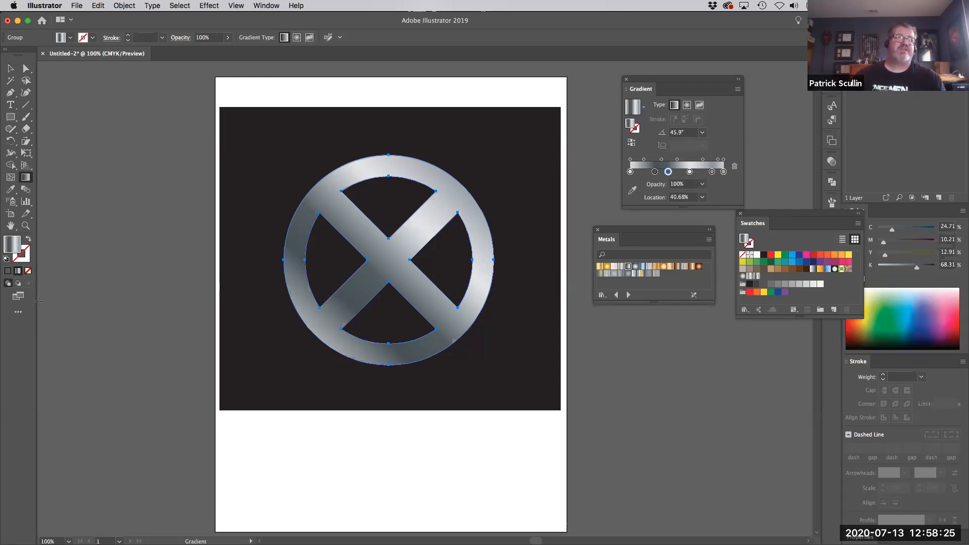
# Step: Give the emblem a 6 pt stroke with the same linear steel gradient from the Metals library, and deselect it
pyautogui.click(22, 257)
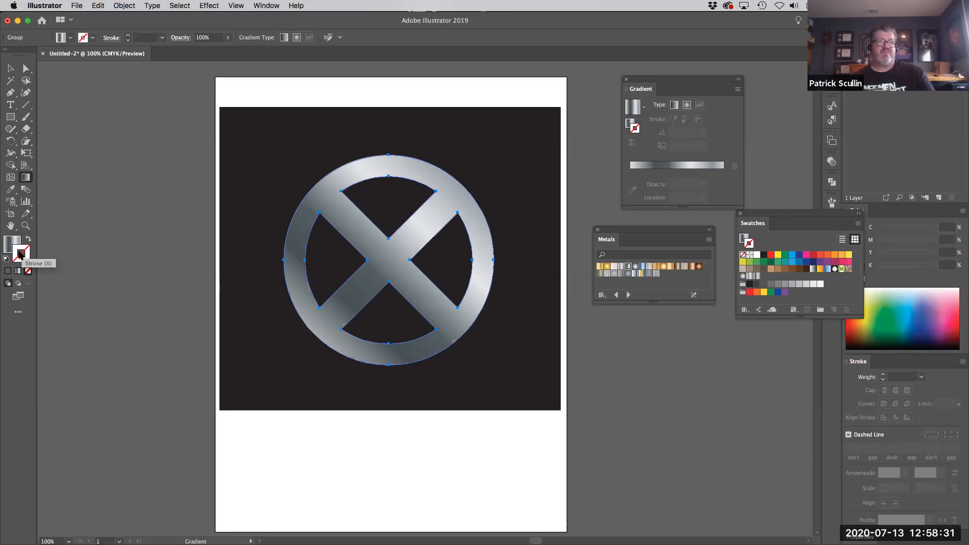
pyautogui.click(628, 266)
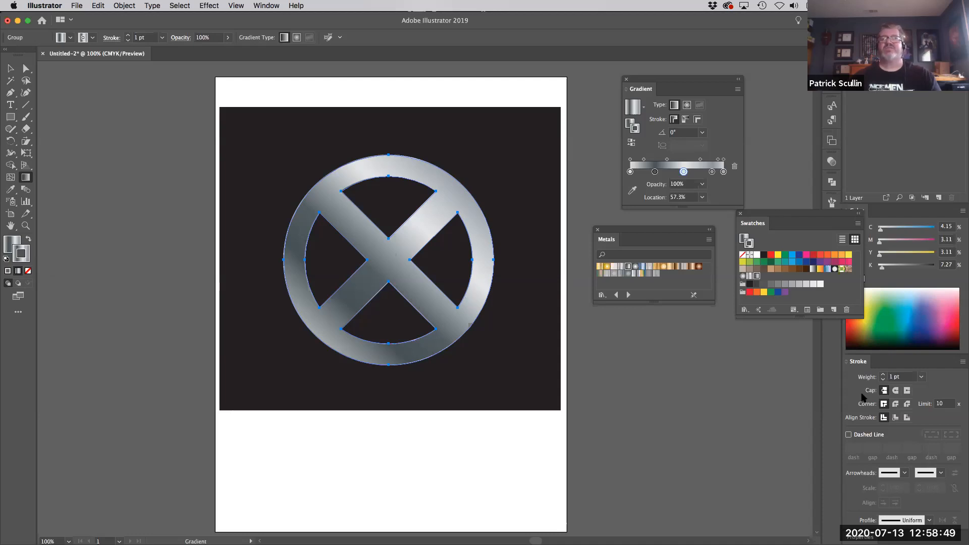
pyautogui.click(882, 374)
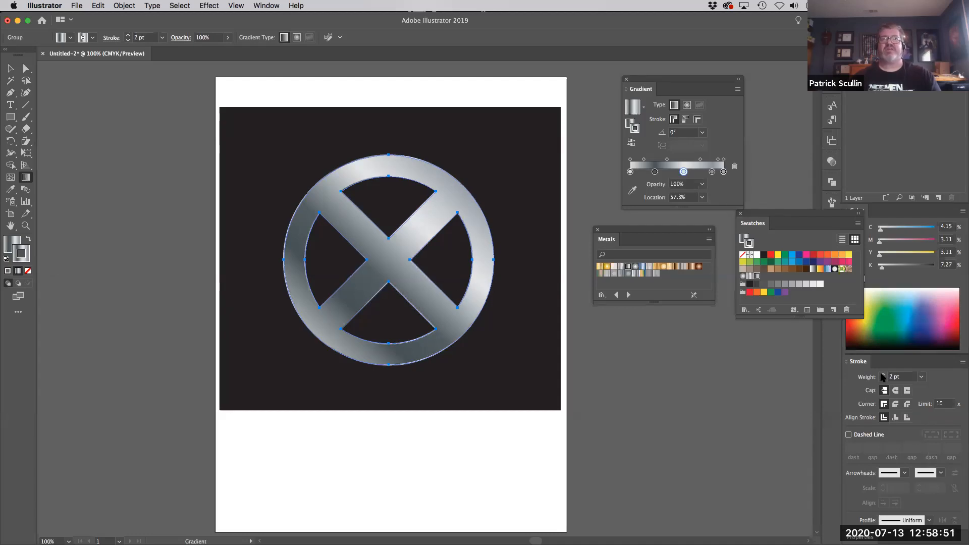
pyautogui.click(882, 374)
pyautogui.click(882, 374)
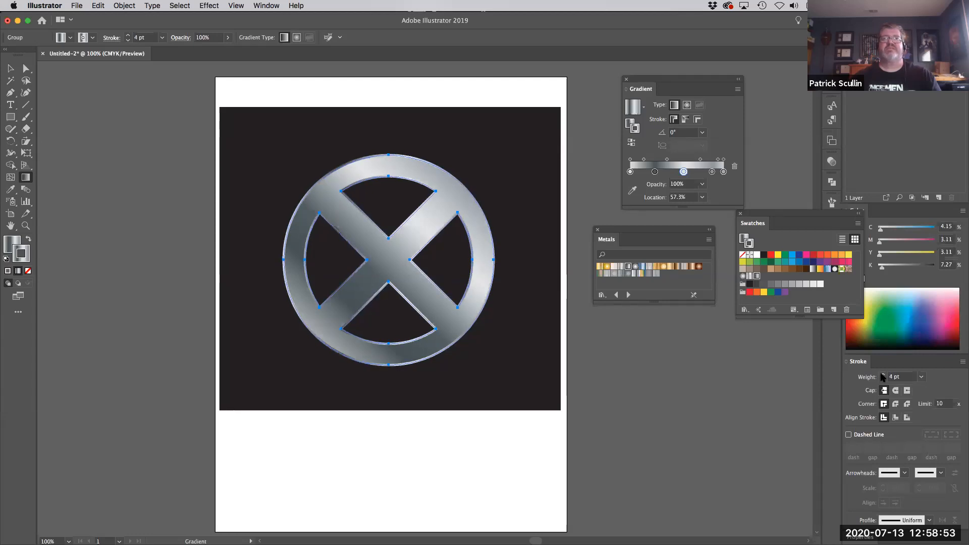
pyautogui.click(882, 375)
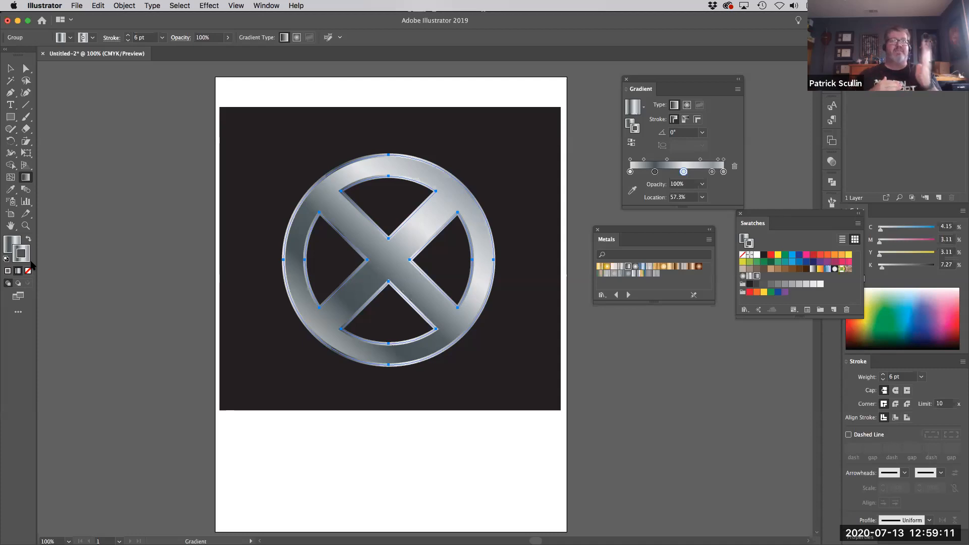
pyautogui.click(10, 68)
pyautogui.click(121, 138)
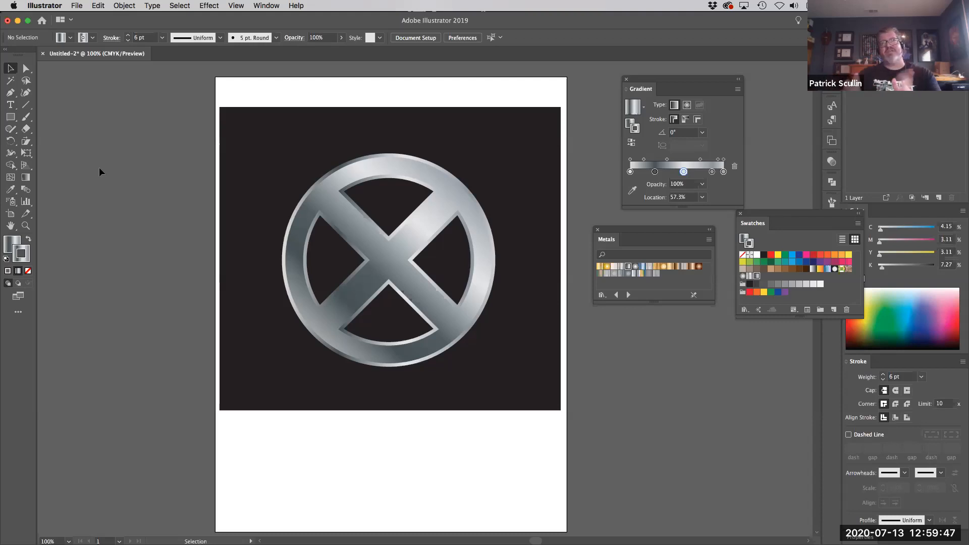
# Step: Draw a wide ellipse about 6.28 in by 3.48 in over the lower half of the emblem
pyautogui.click(5, 115)
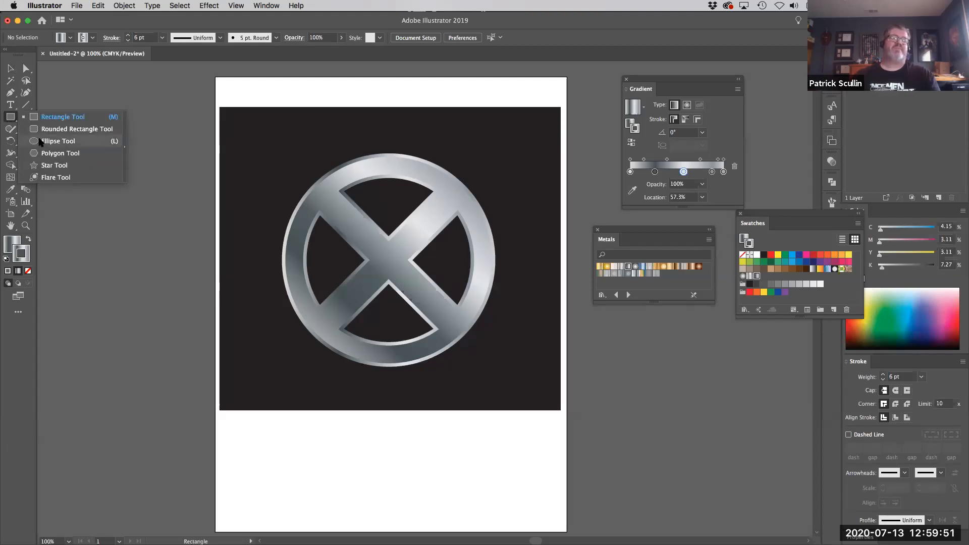
pyautogui.click(40, 142)
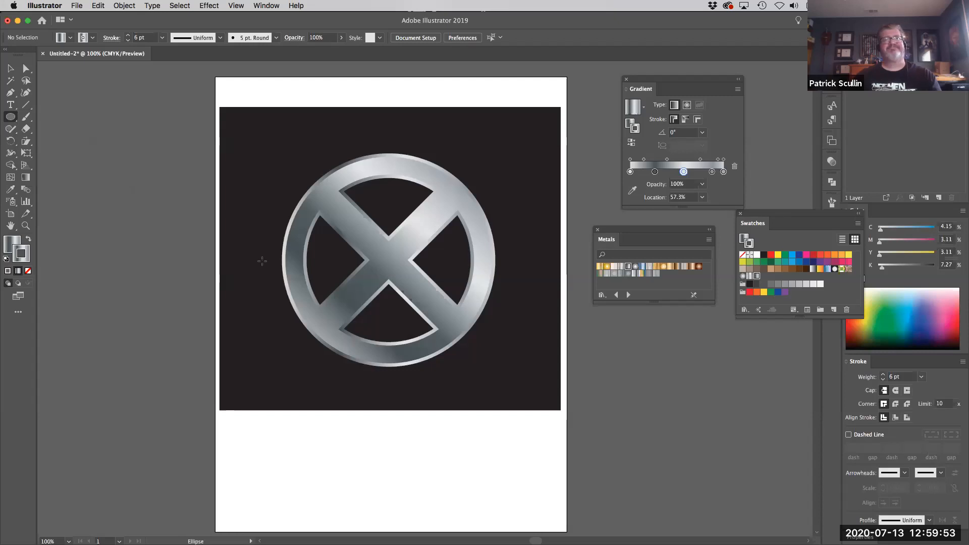
pyautogui.moveTo(262, 241); pyautogui.dragTo(523, 386)
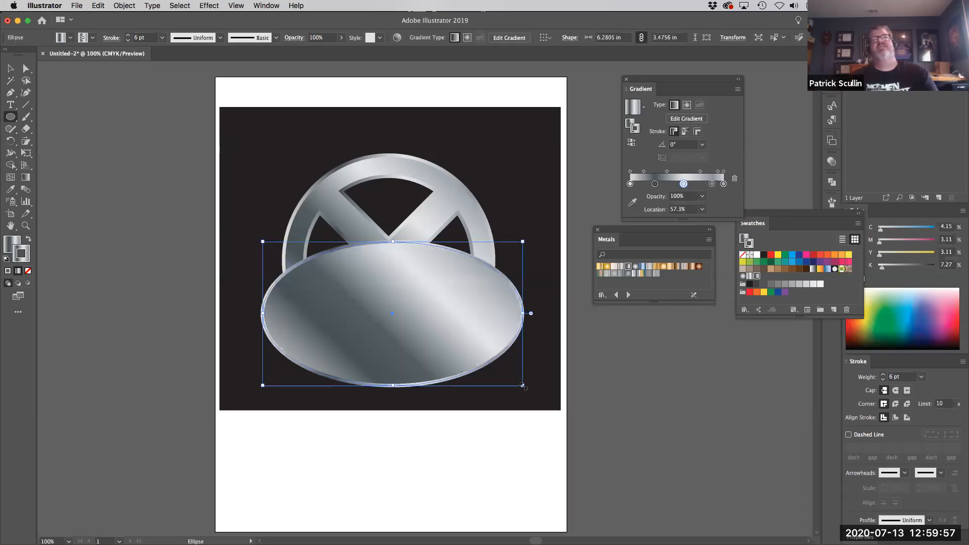
# Step: Remove the ellipse's stroke and fill it with the 60% black grey swatch
pyautogui.click(28, 271)
pyautogui.click(10, 250)
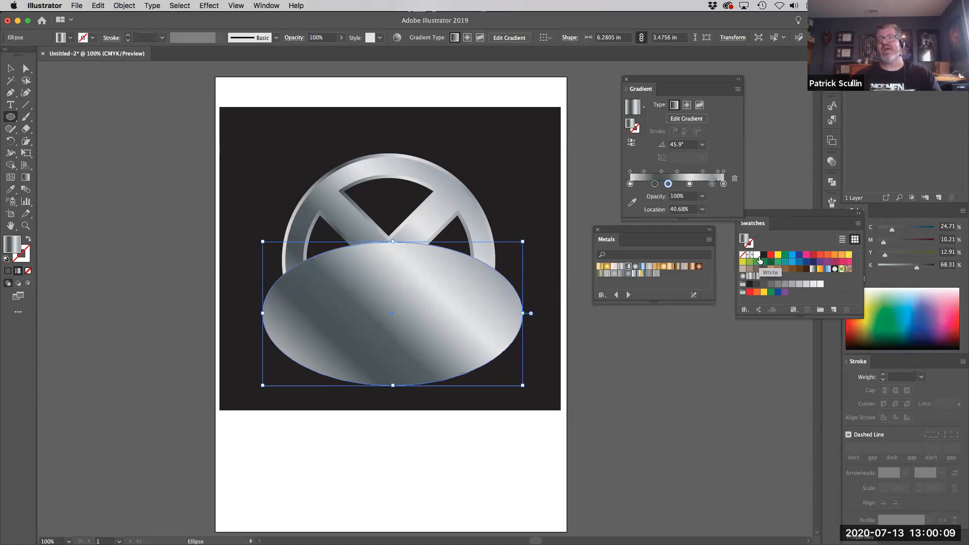
pyautogui.click(778, 286)
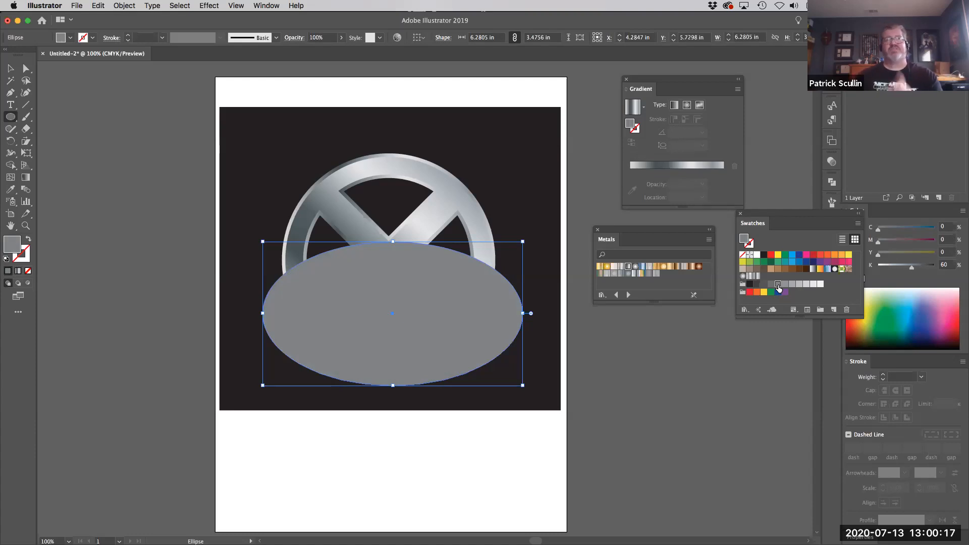
# Step: Show the Transparency settings, clear the floating panels from around them, and set the grey ellipse's blending mode to Multiply
pyautogui.click(266, 5)
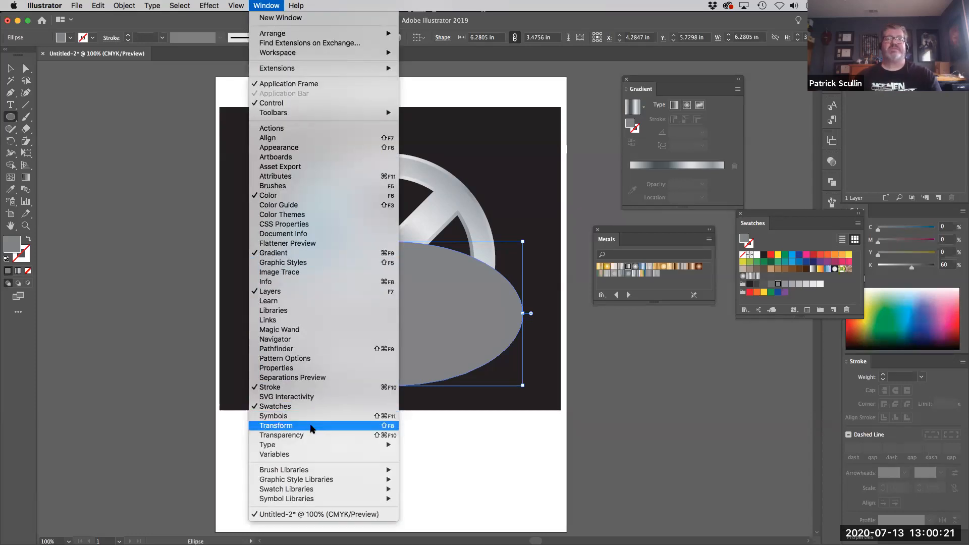
pyautogui.click(313, 435)
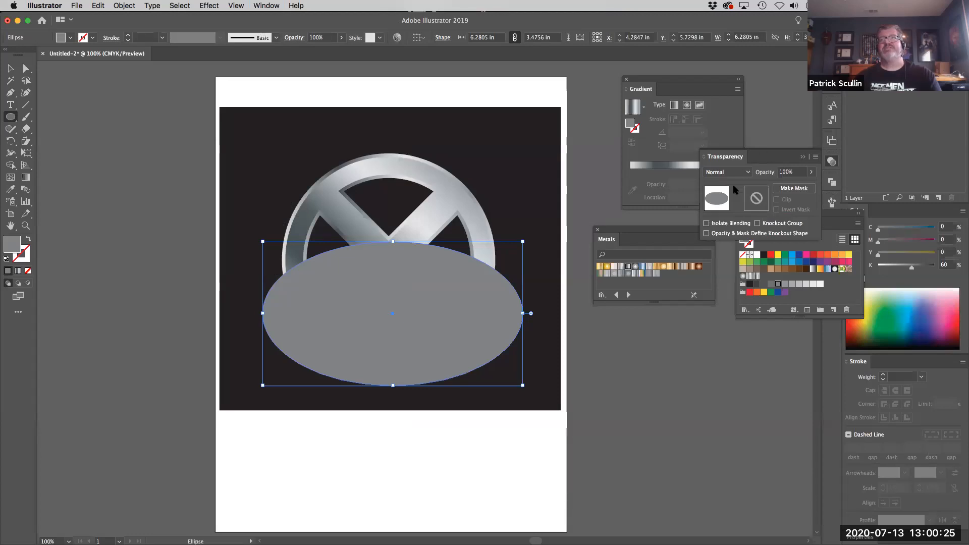
pyautogui.moveTo(656, 83); pyautogui.dragTo(673, 392)
pyautogui.moveTo(633, 238); pyautogui.dragTo(643, 299)
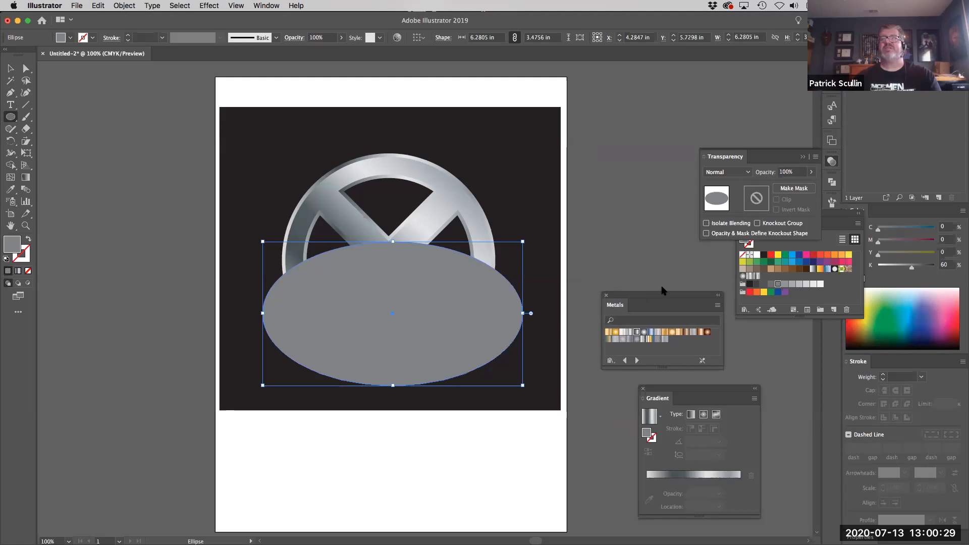
pyautogui.moveTo(839, 217)
pyautogui.mouseDown()
pyautogui.moveTo(806, 277)
pyautogui.moveTo(878, 371)
pyautogui.moveTo(881, 354)
pyautogui.mouseUp()
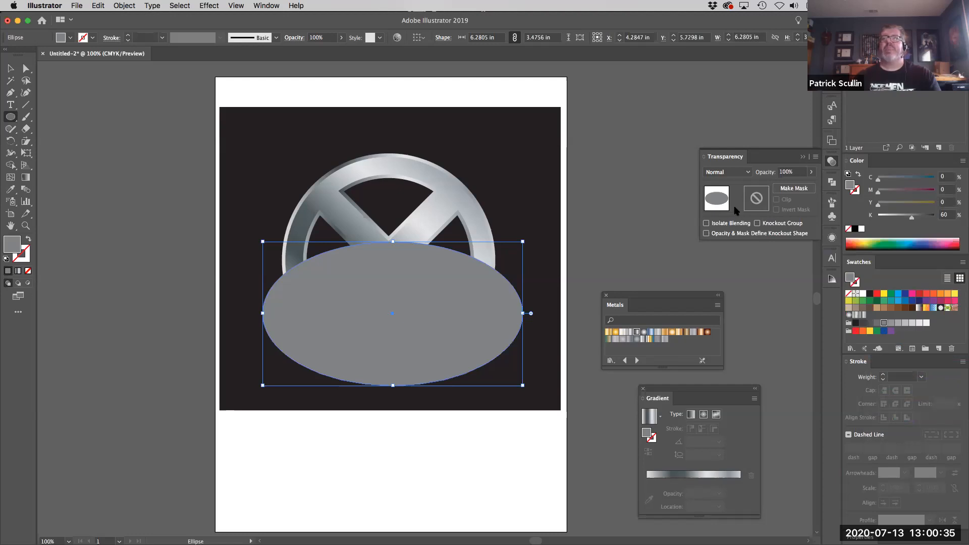
pyautogui.click(748, 173)
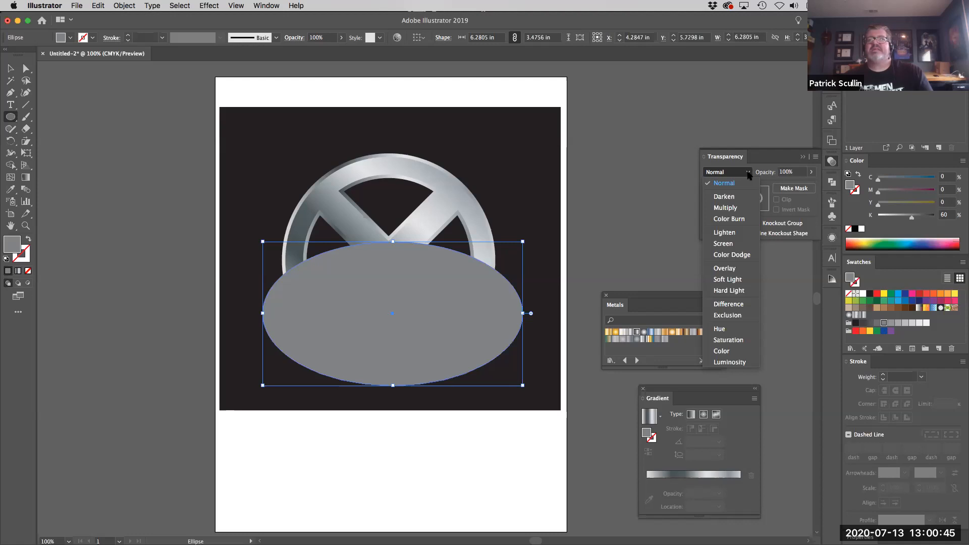
pyautogui.click(733, 209)
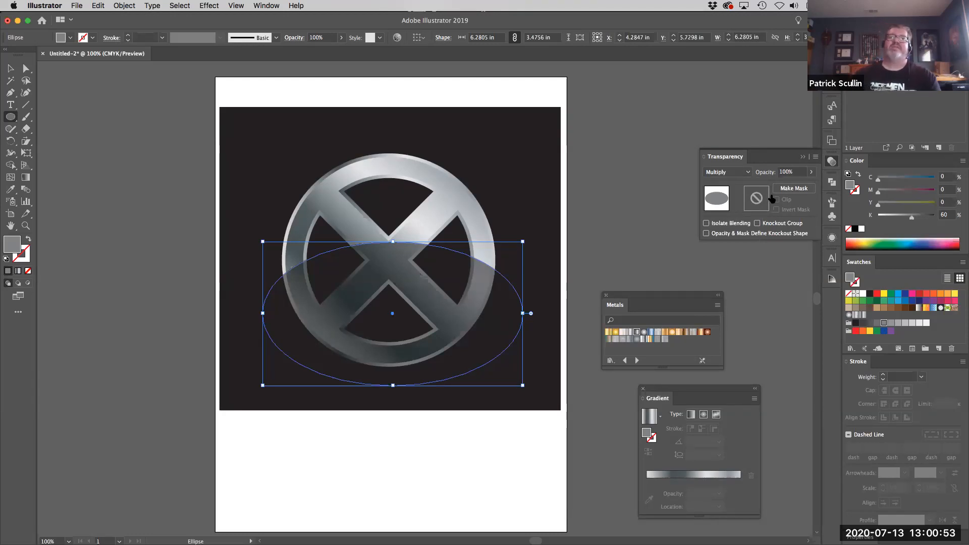
# Step: Lower the grey ellipse's opacity to 54% and shift it slightly down and to the left over the emblem
pyautogui.click(811, 172)
pyautogui.moveTo(809, 186); pyautogui.dragTo(792, 186)
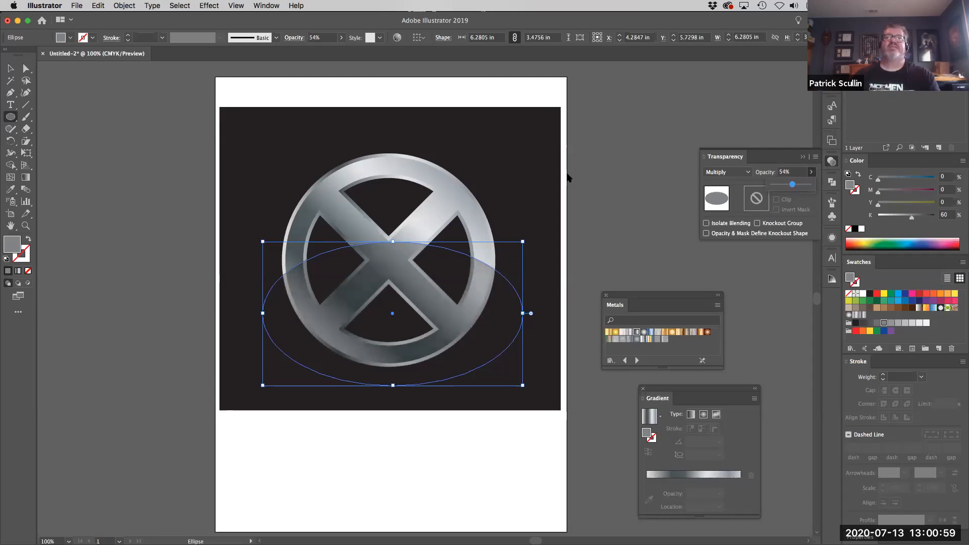
pyautogui.click(11, 69)
pyautogui.click(102, 180)
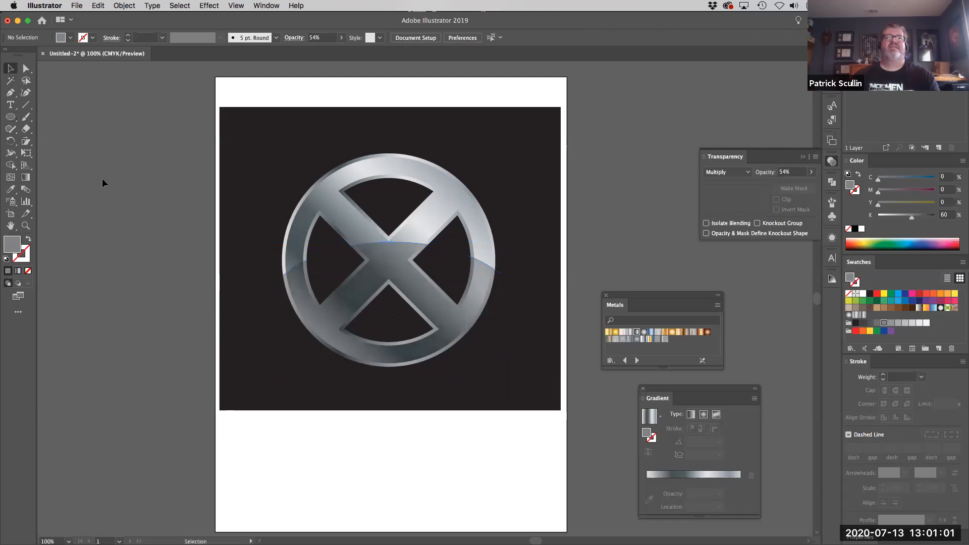
pyautogui.click(401, 265)
pyautogui.moveTo(398, 267); pyautogui.dragTo(389, 274)
# Step: Try rotating the grey ellipse clockwise and moving it left so its shading crosses the emblem diagonally
pyautogui.moveTo(525, 243); pyautogui.dragTo(542, 374)
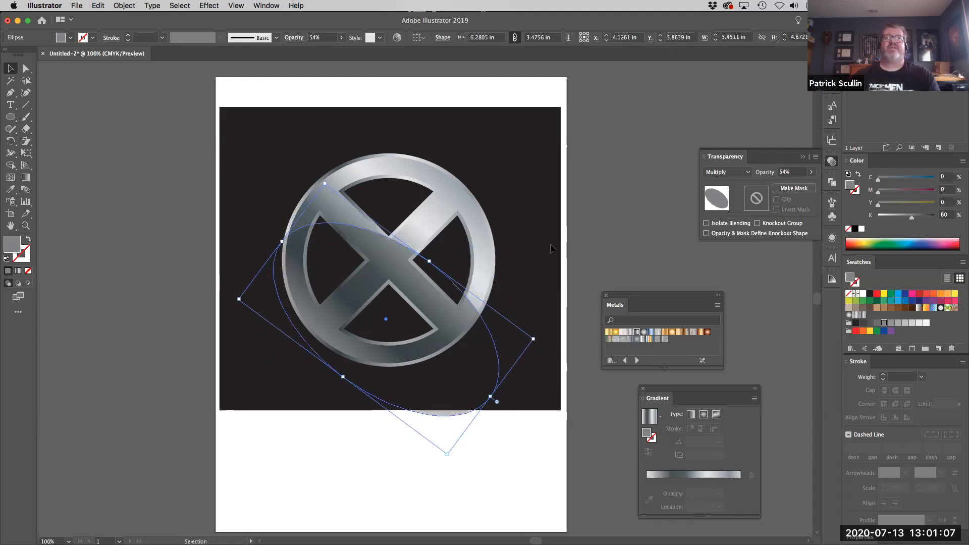
pyautogui.moveTo(399, 291); pyautogui.dragTo(365, 280)
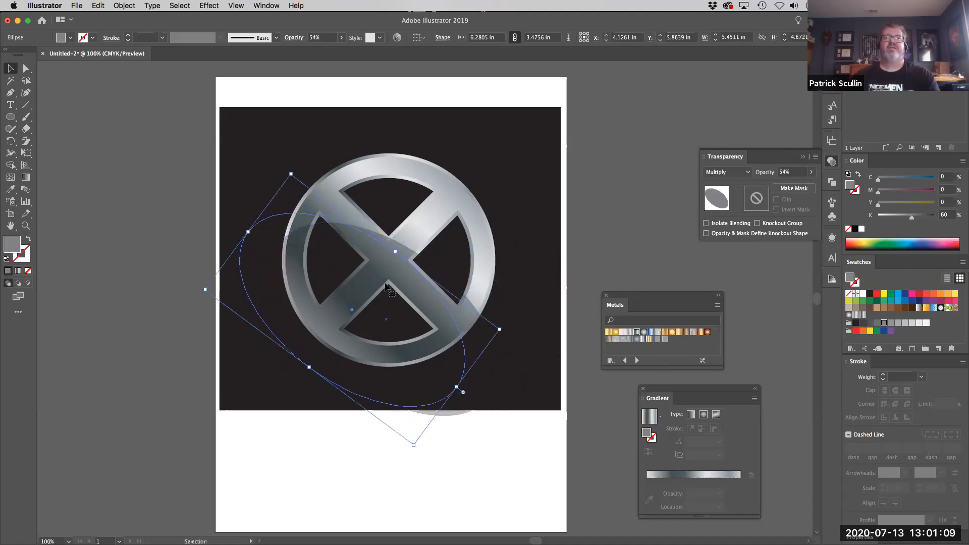
pyautogui.moveTo(504, 325); pyautogui.dragTo(511, 334)
pyautogui.click(608, 168)
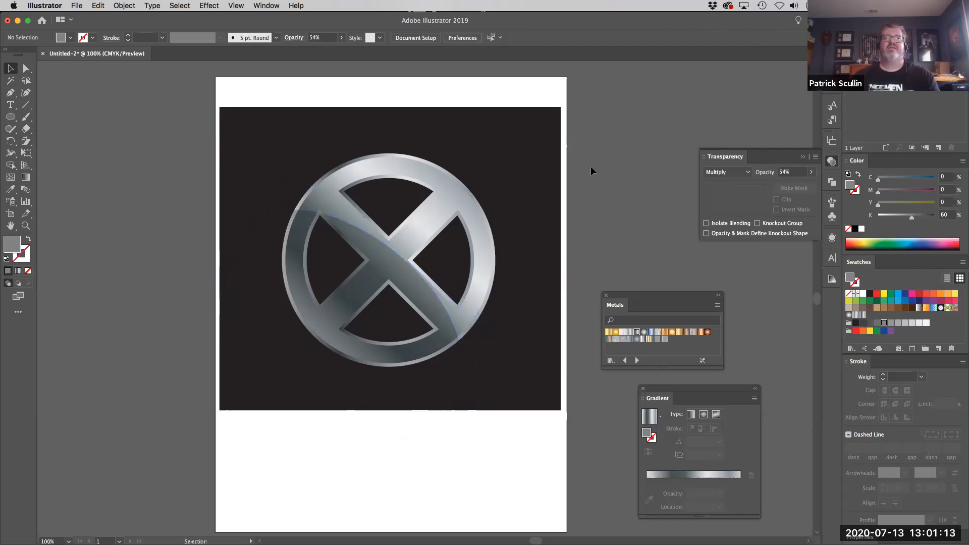
# Step: Undo the grey ellipse's diagonal repositioning and rotation
pyautogui.press('super+z')
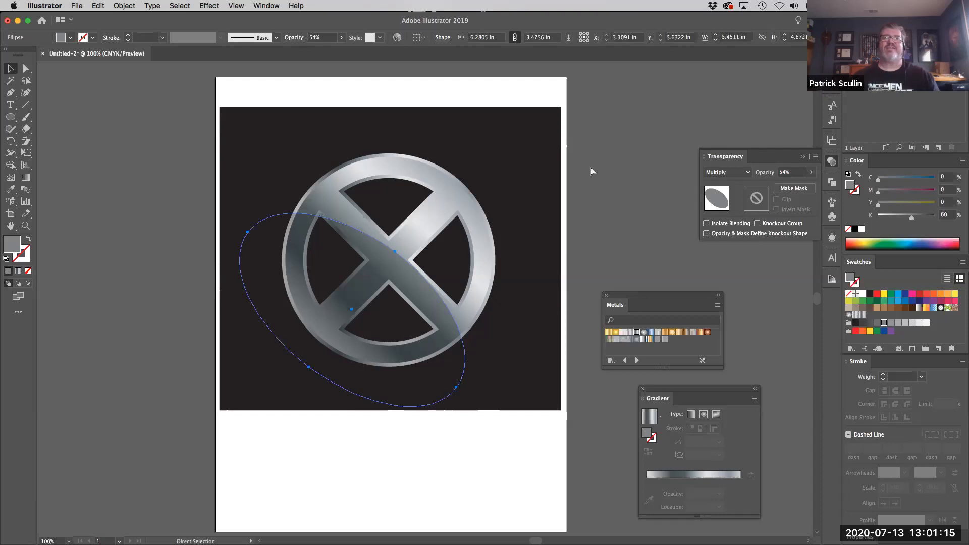
pyautogui.press('super+z')
pyautogui.press('super+z')
# Step: Lower the ellipse's upper edge to the emblem's centre, making it about 3.23 in high, set its opacity to 41%, and deselect it
pyautogui.press('v')
pyautogui.moveTo(387, 248); pyautogui.dragTo(387, 257)
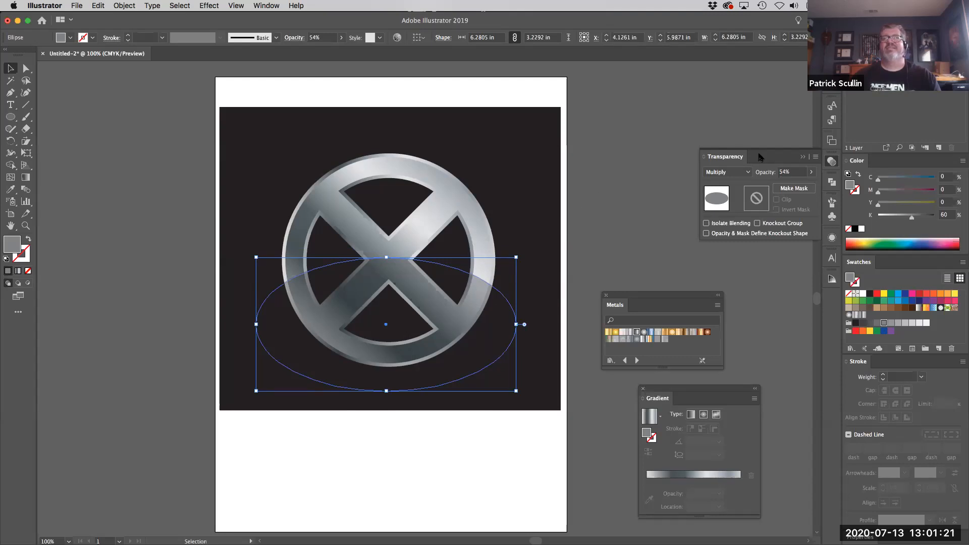
pyautogui.click(811, 172)
pyautogui.moveTo(793, 186); pyautogui.dragTo(787, 186)
pyautogui.click(600, 199)
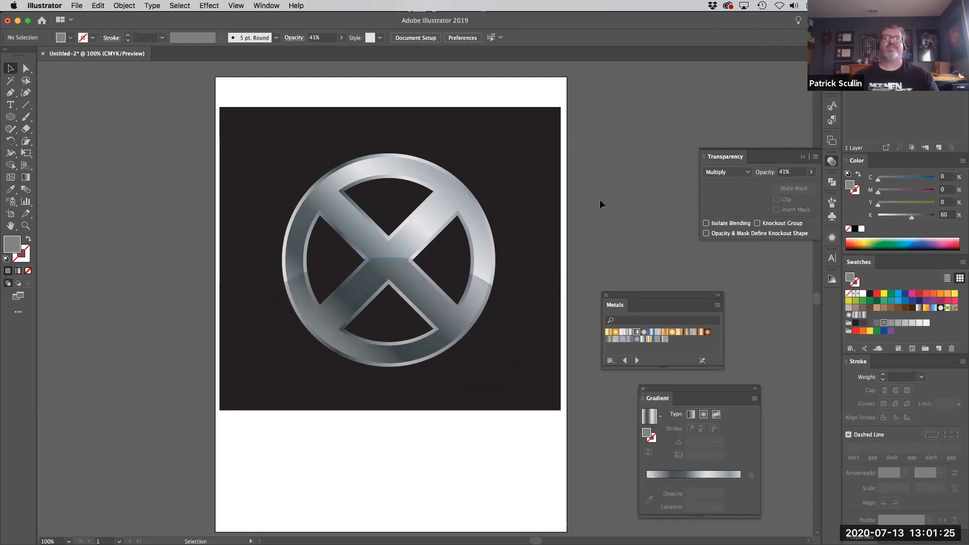